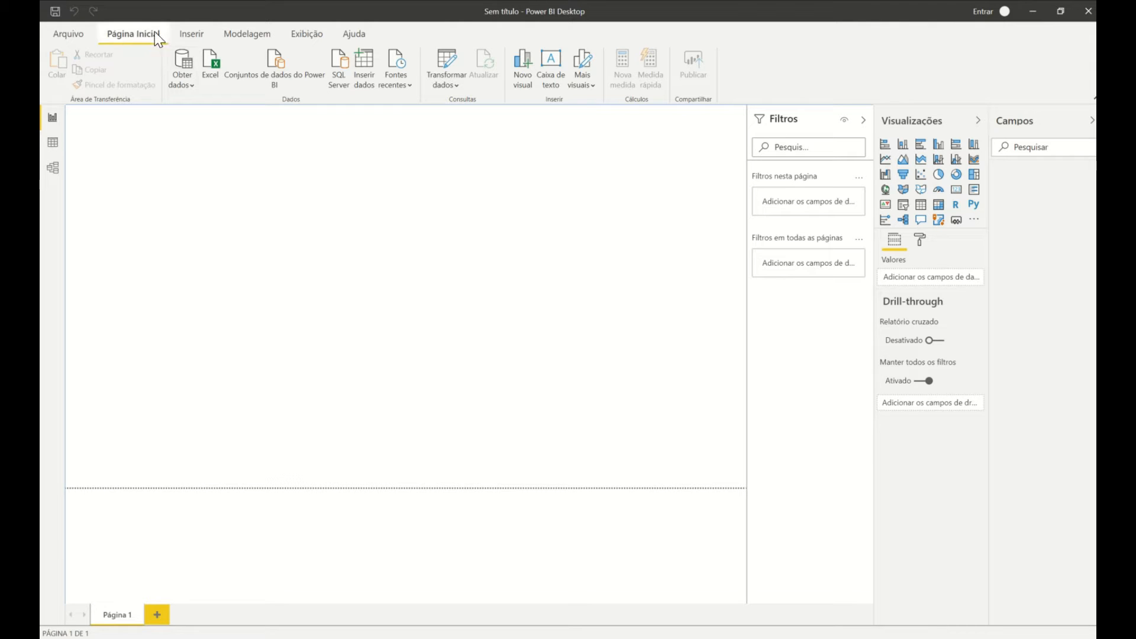
# Examine the available help resources, including the training videos and the example report options.
pyautogui.click(191, 34)
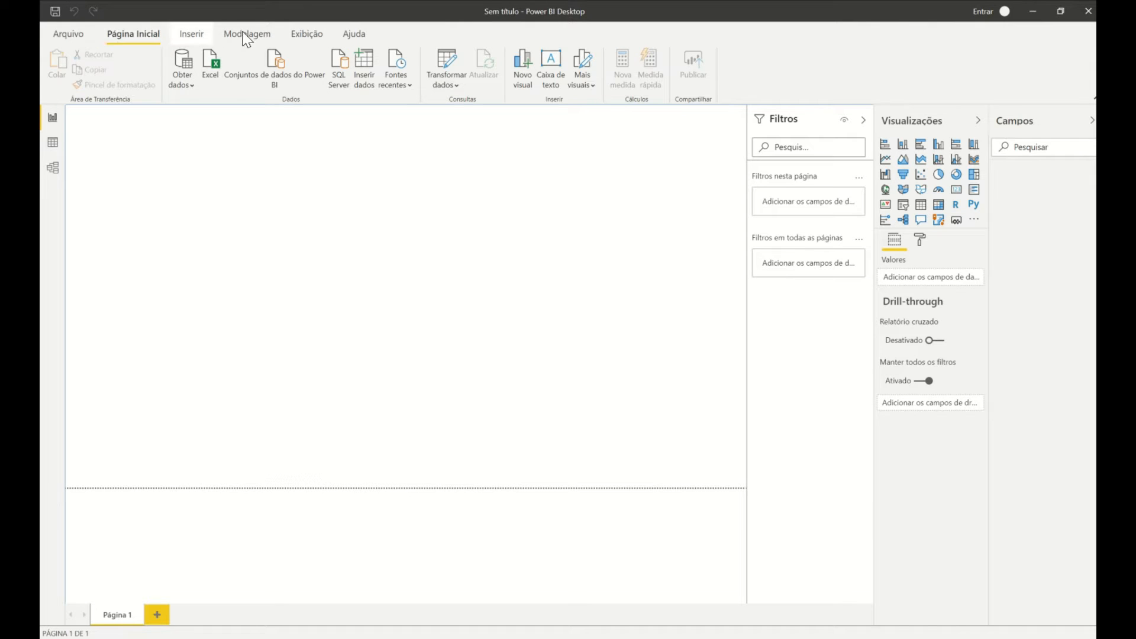
pyautogui.click(135, 35)
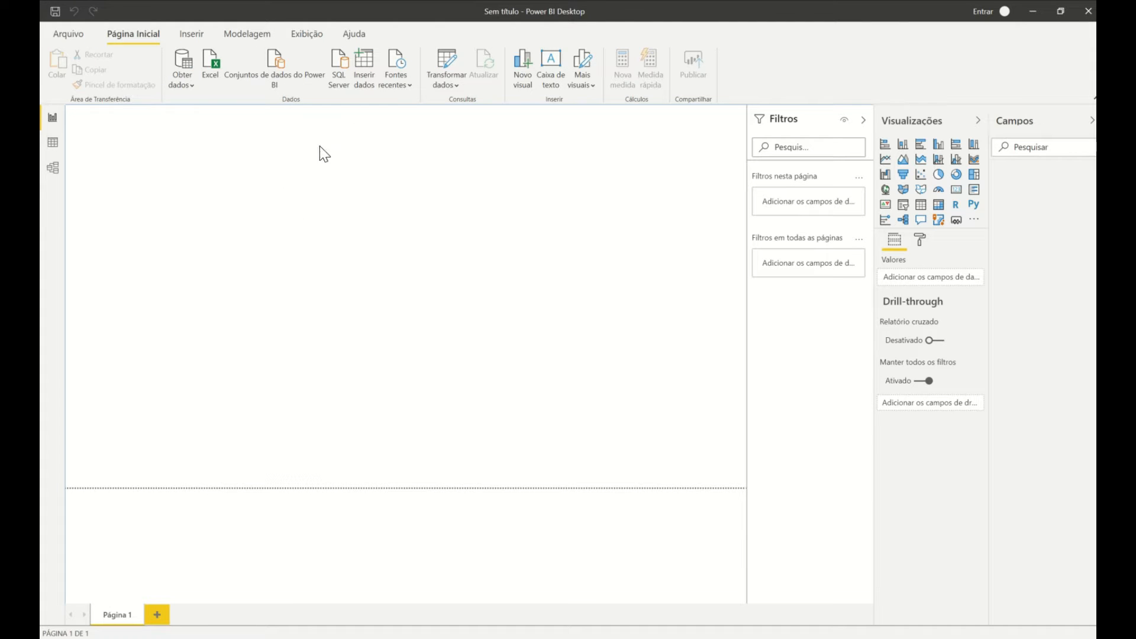
pyautogui.click(356, 38)
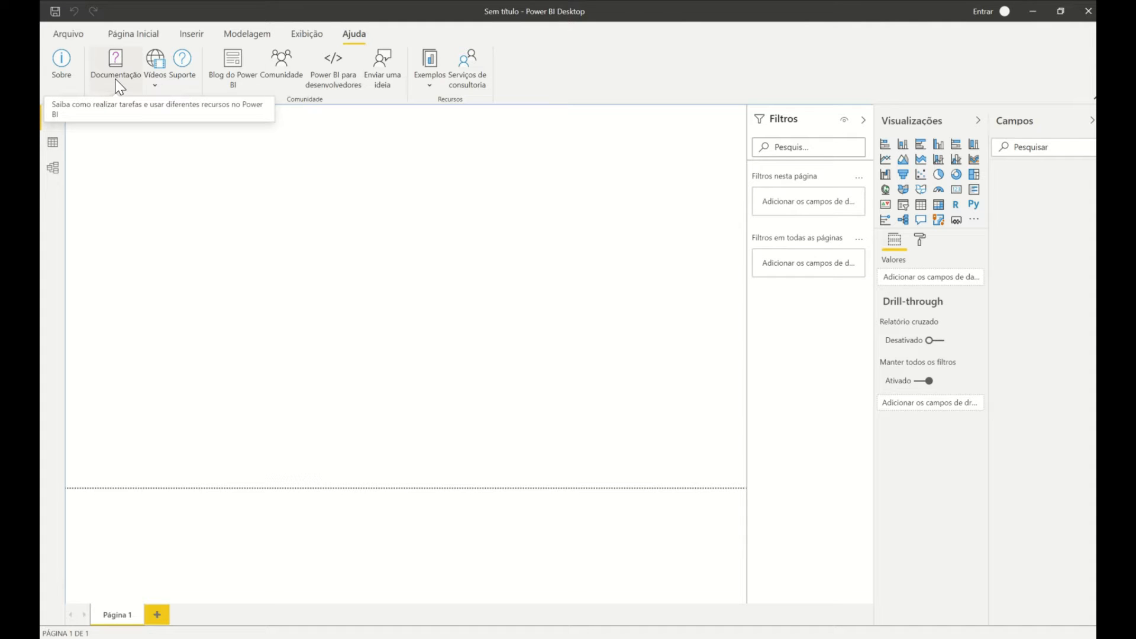
pyautogui.click(154, 86)
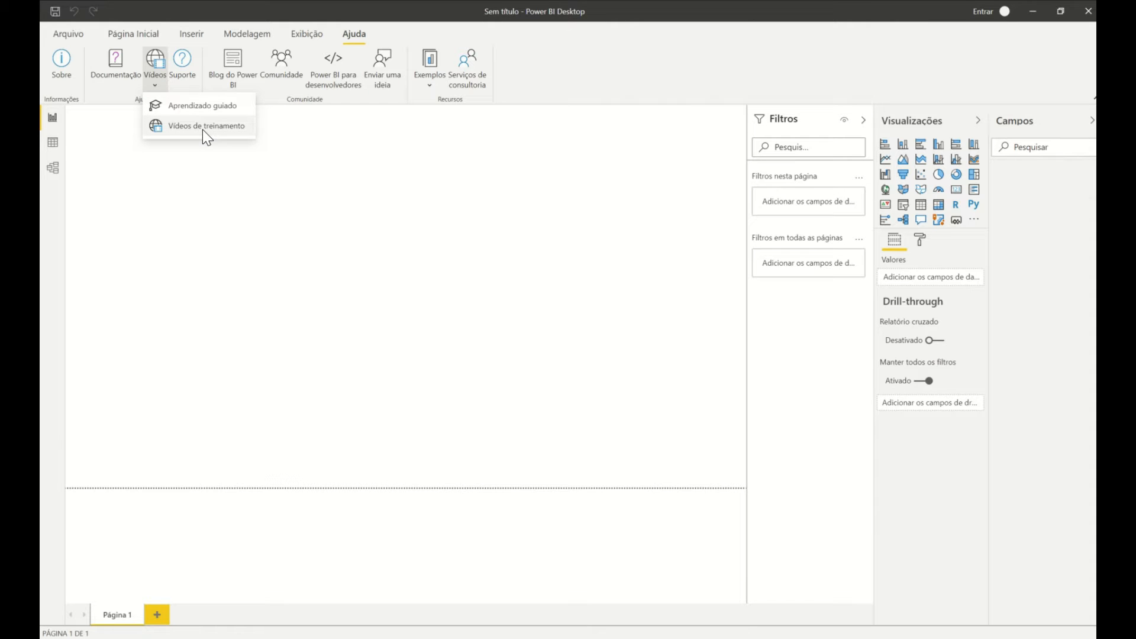
pyautogui.click(180, 78)
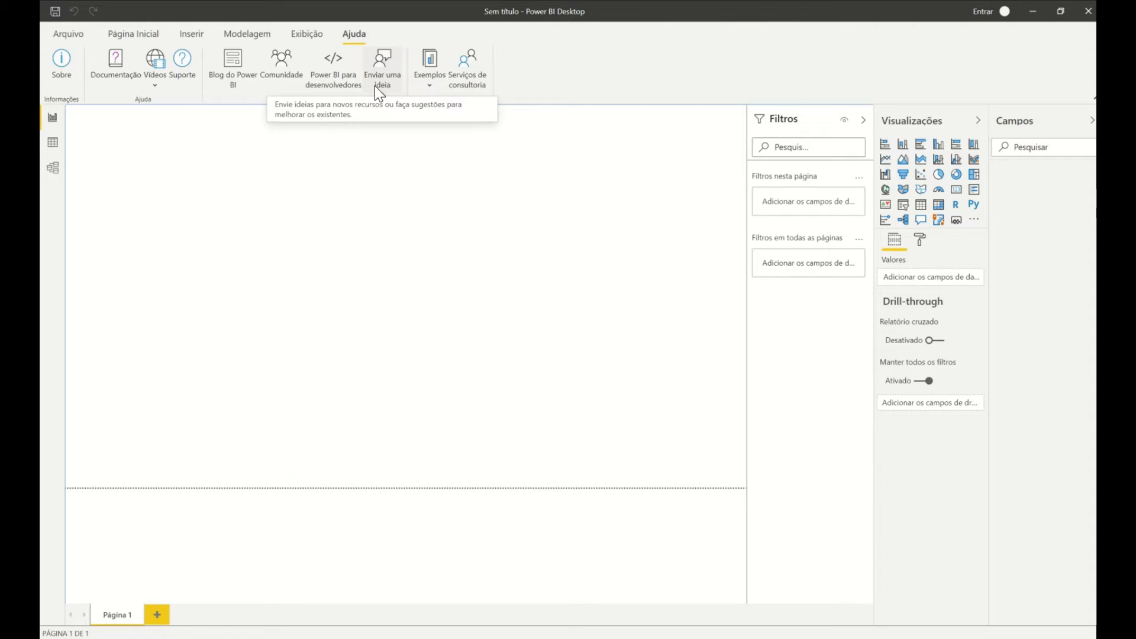
pyautogui.click(431, 80)
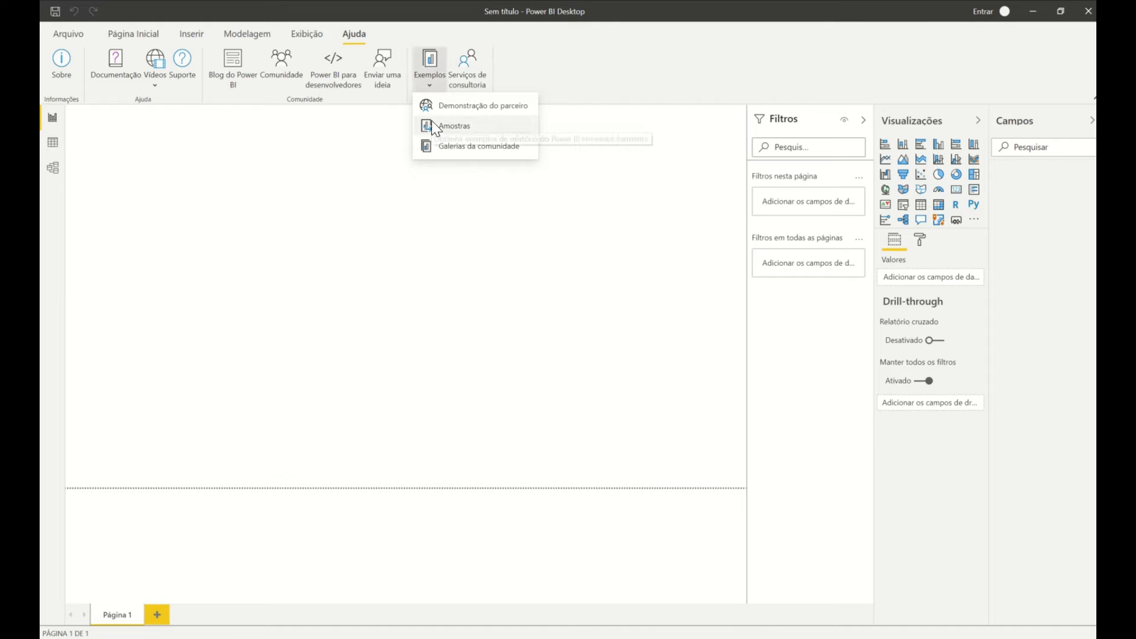
pyautogui.click(540, 67)
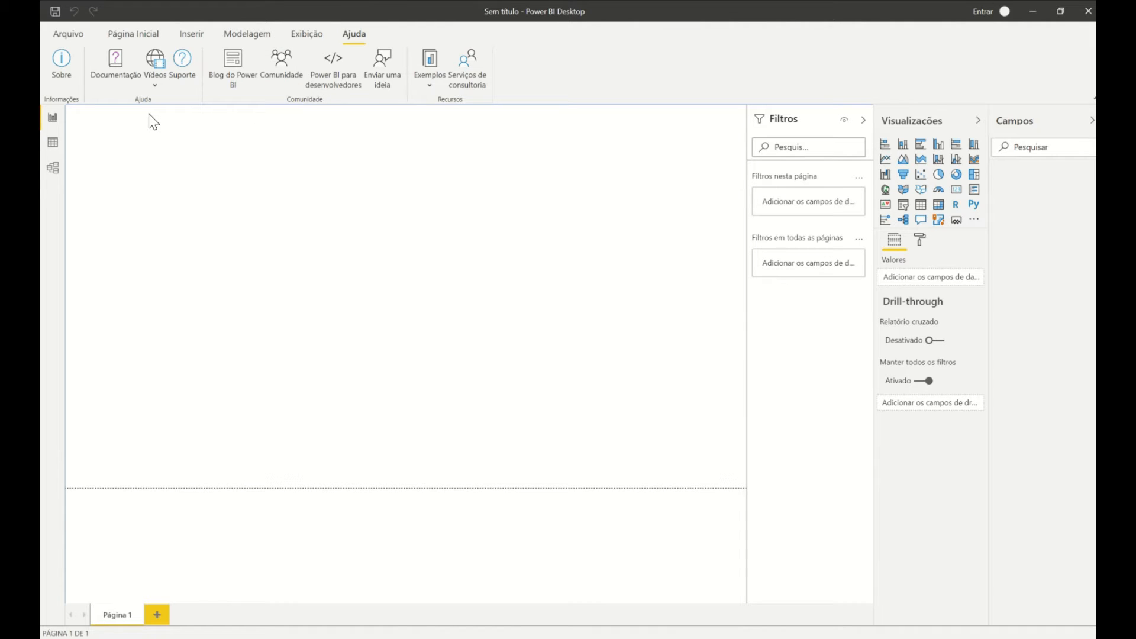
pyautogui.click(140, 32)
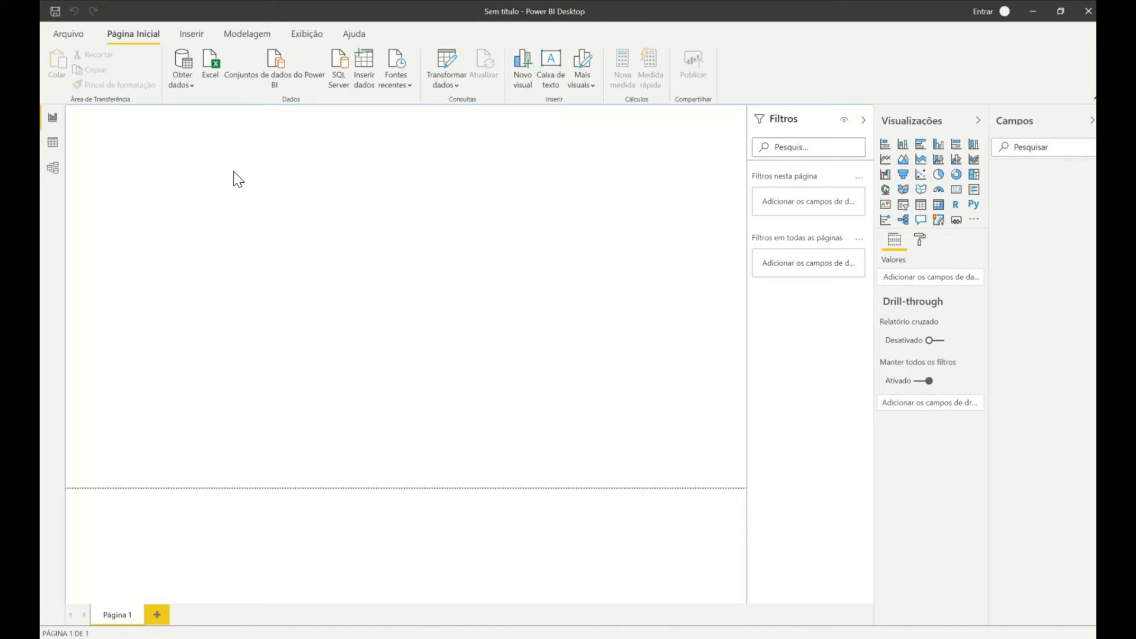
# Import the Pedidos.csv file as a text/CSV data source and preview its rows.
pyautogui.click(181, 86)
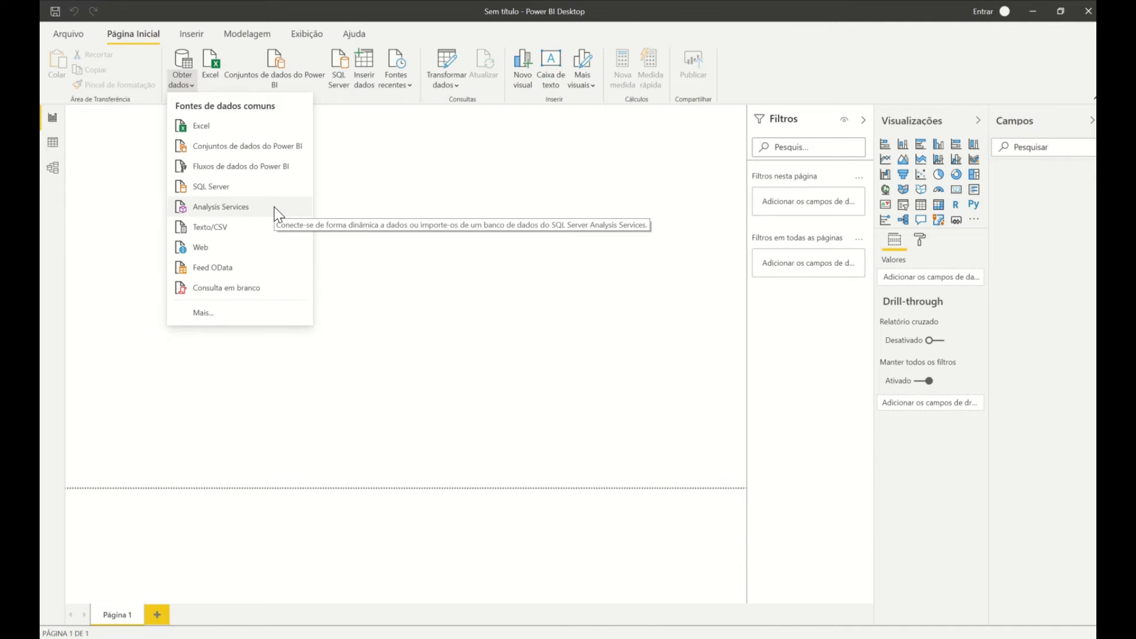
pyautogui.click(217, 236)
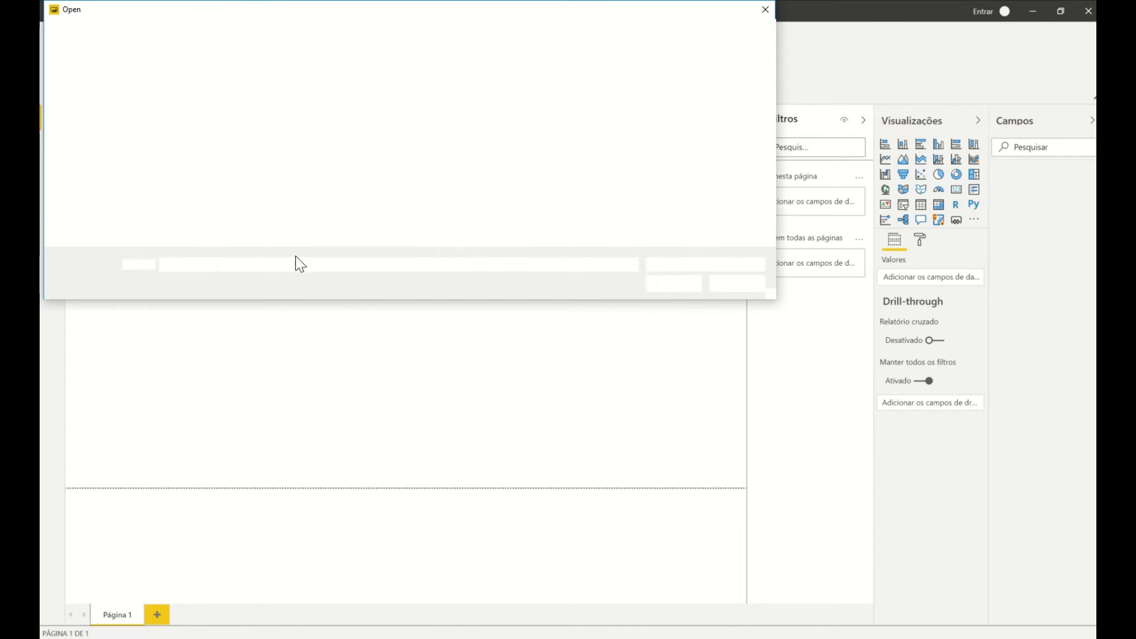
pyautogui.doubleClick(201, 103)
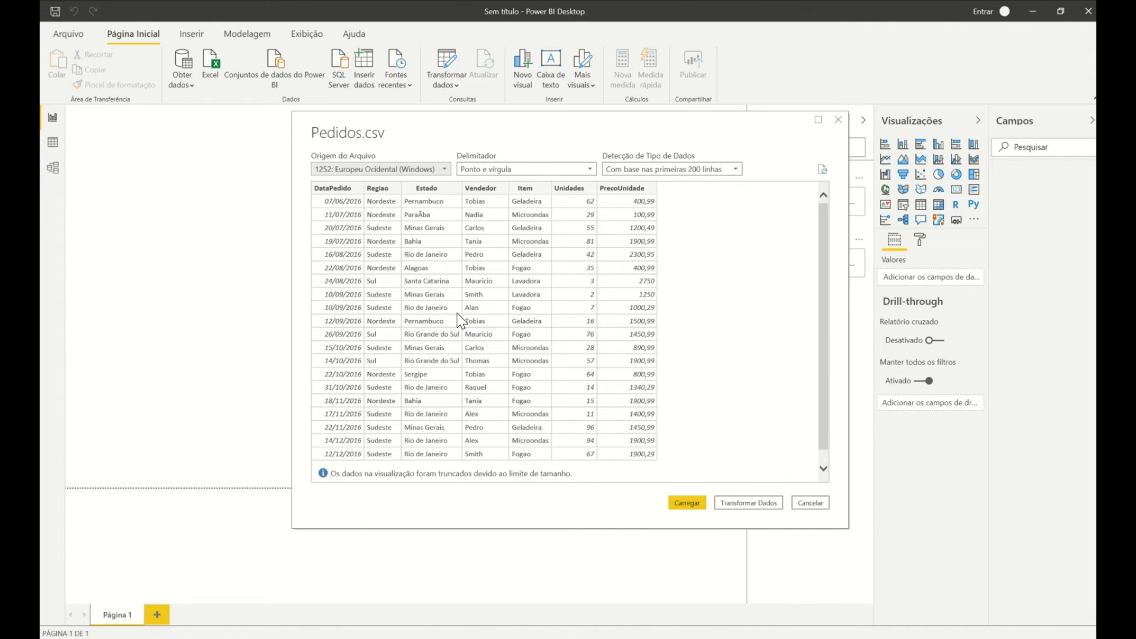
pyautogui.scroll(-1, 521, 368)
pyautogui.scroll(1, 520, 368)
# Set the file origin of Pedidos.csv to 65001: Unicode (UTF-8) and open the data for transformation.
pyautogui.click(377, 171)
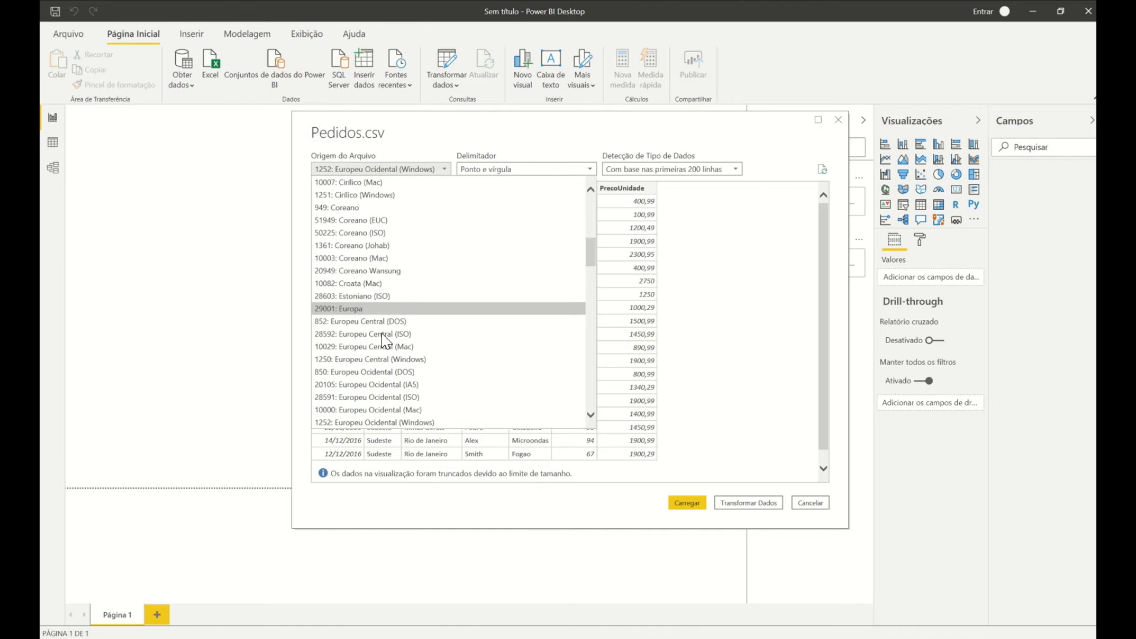
pyautogui.scroll(-5, 382, 331)
pyautogui.scroll(-15, 383, 343)
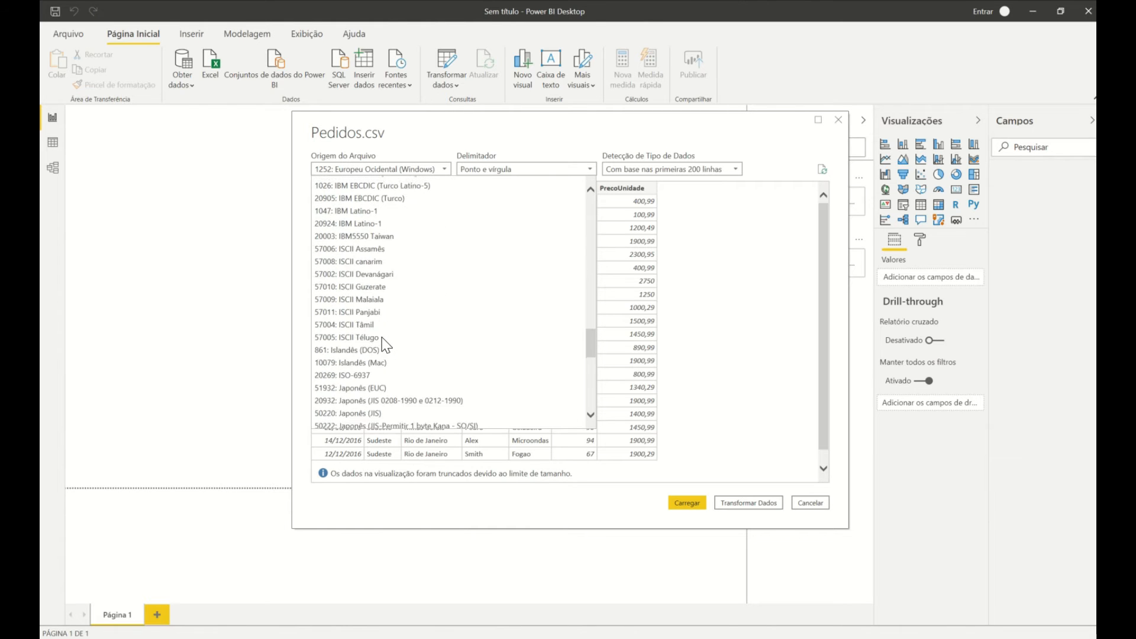
pyautogui.scroll(-3, 384, 343)
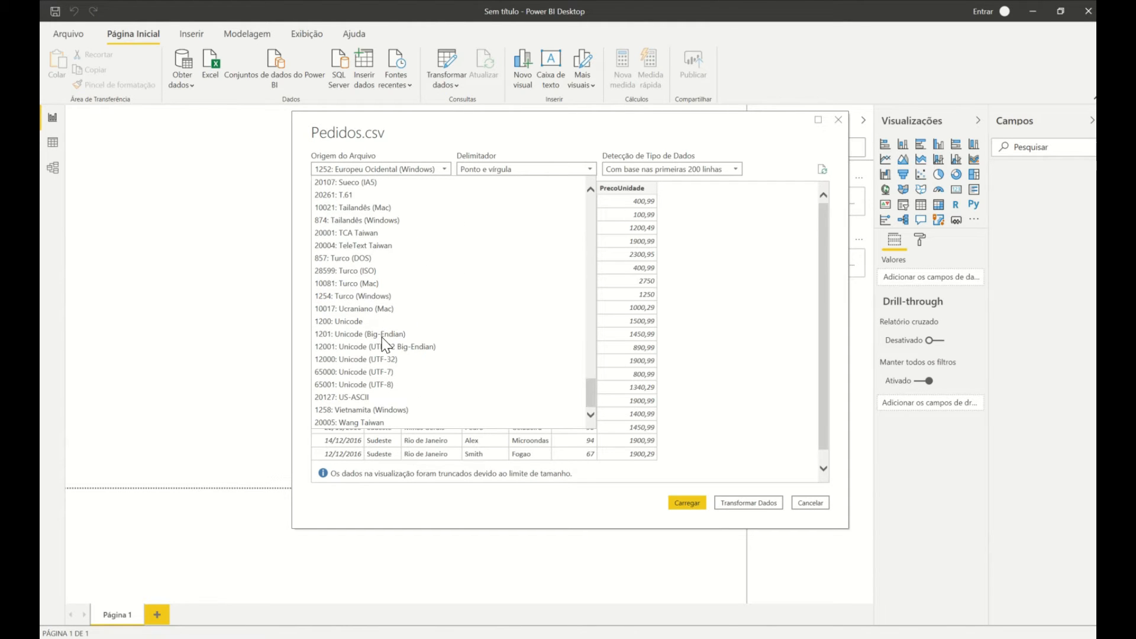
pyautogui.click(382, 384)
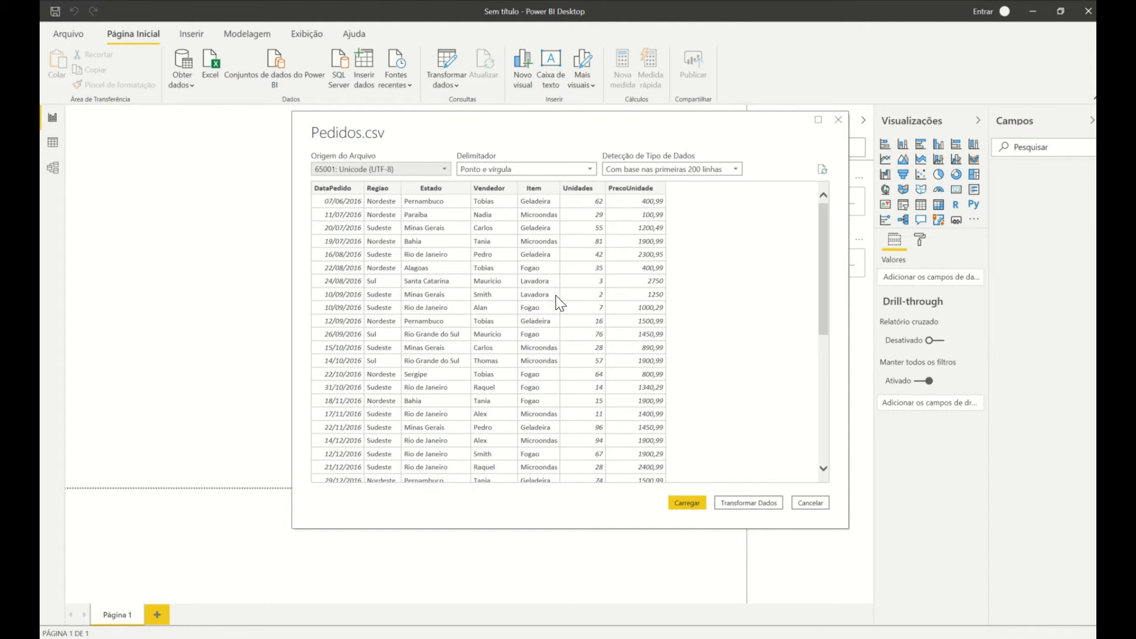
pyautogui.click(758, 502)
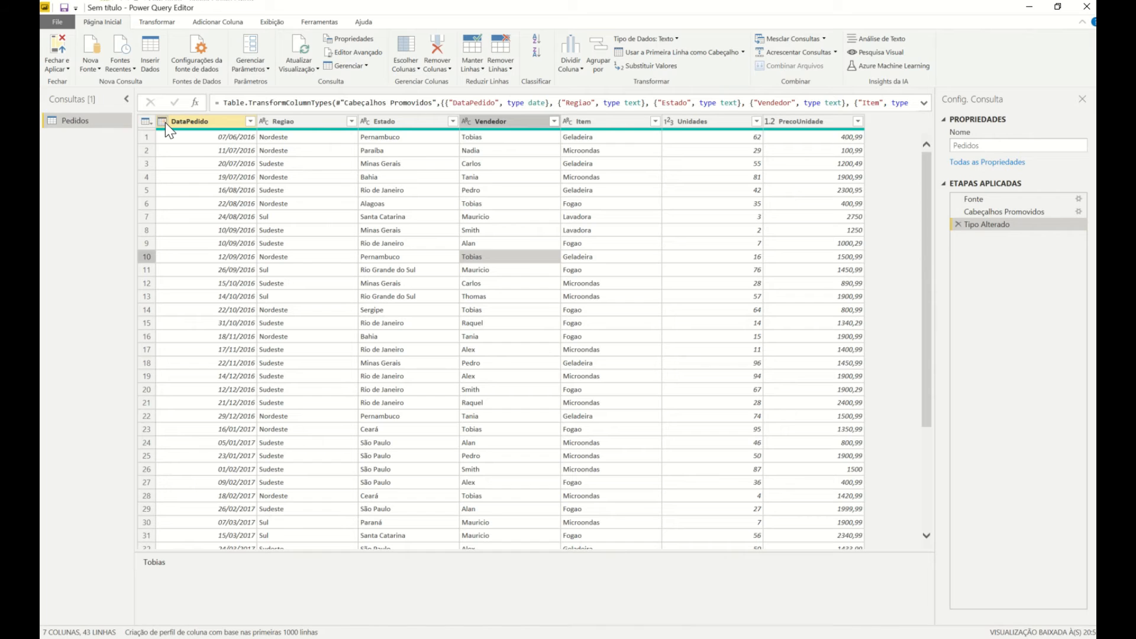
# Check the data type options of the Unidades and Item columns, and apply the query to the report.
pyautogui.click(669, 122)
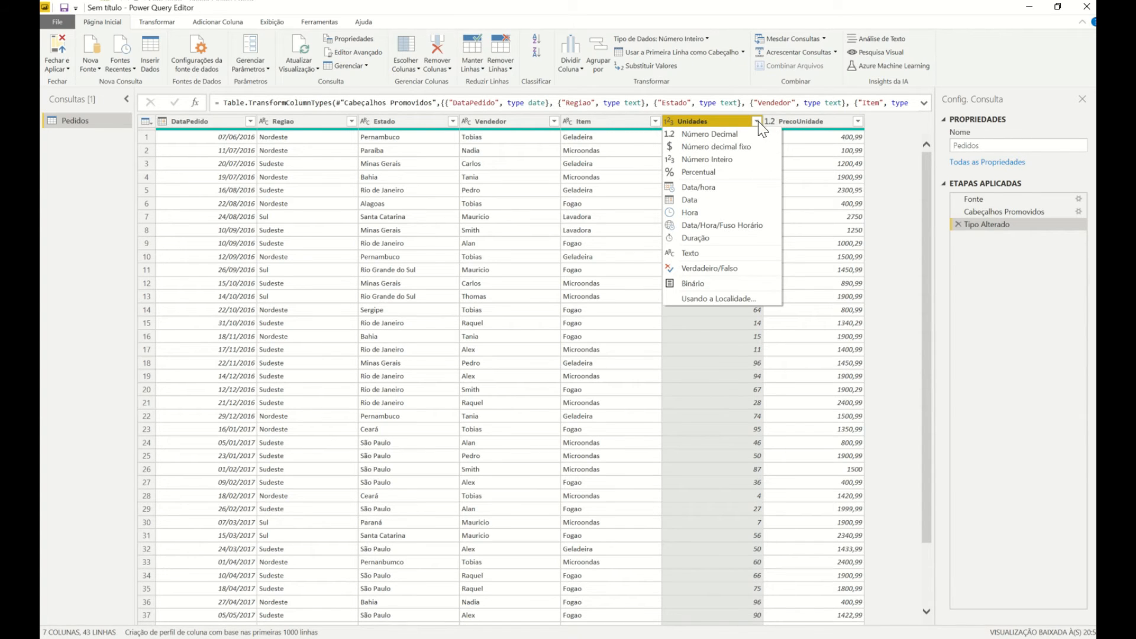
pyautogui.click(611, 150)
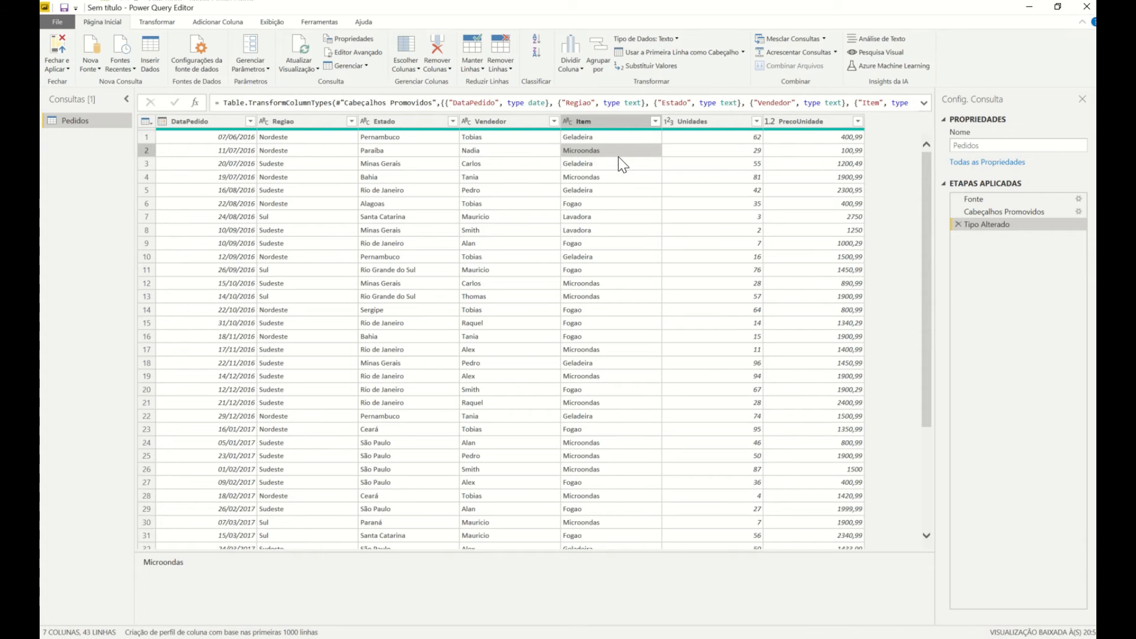
pyautogui.click(568, 123)
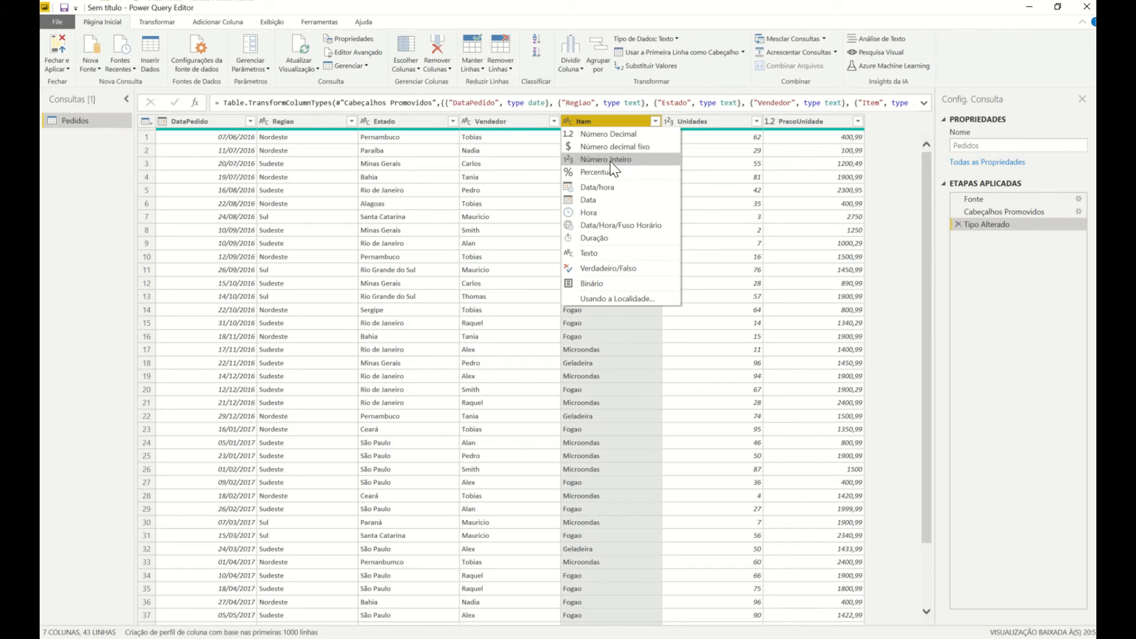
pyautogui.click(538, 223)
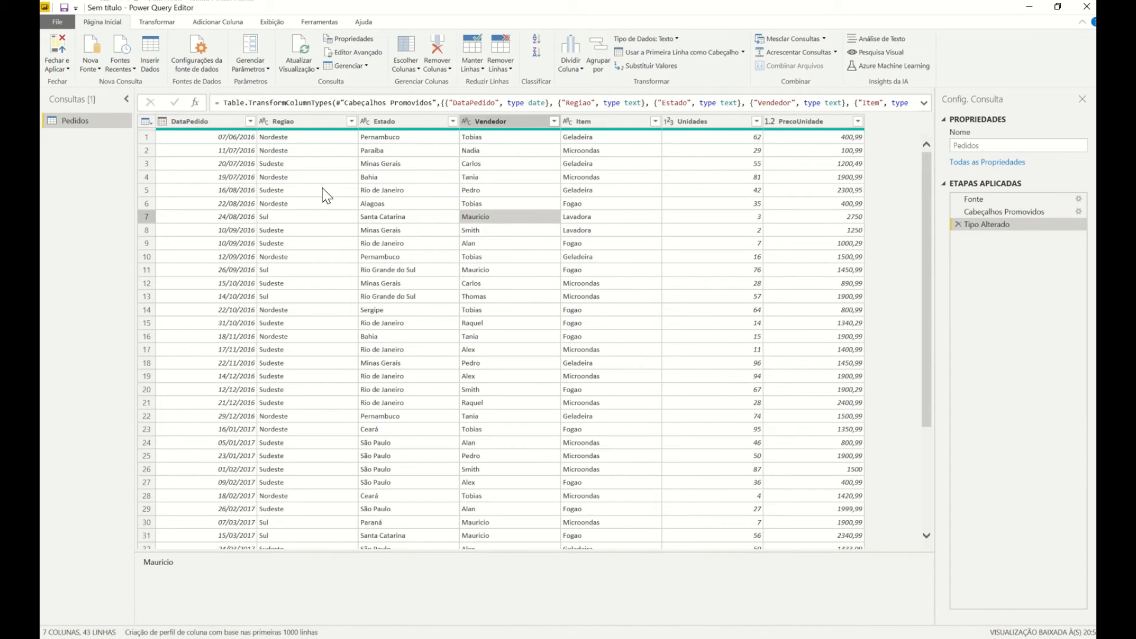
pyautogui.click(57, 45)
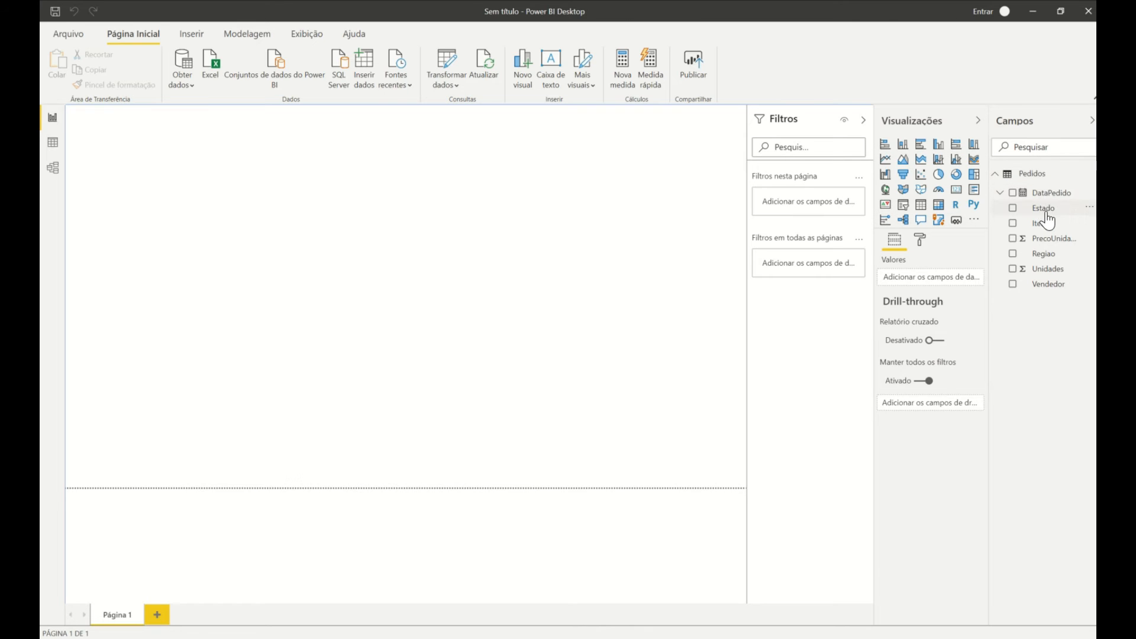
# Look at the date hierarchy levels inside the DataPedido field and collapse it again.
pyautogui.click(1000, 193)
pyautogui.click(1005, 209)
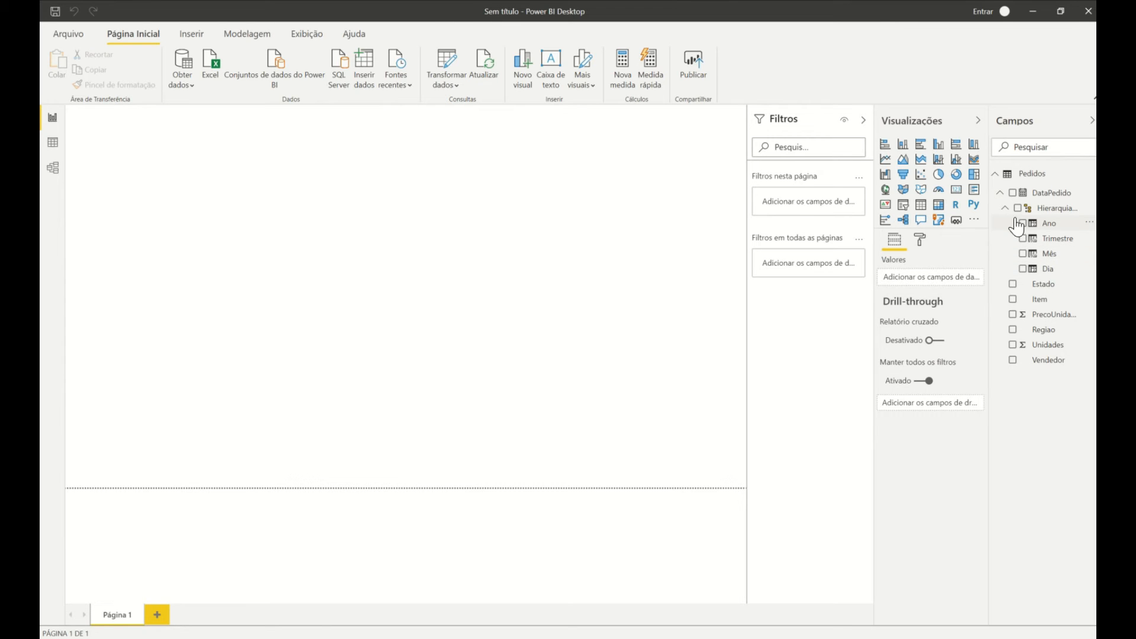
pyautogui.click(1001, 194)
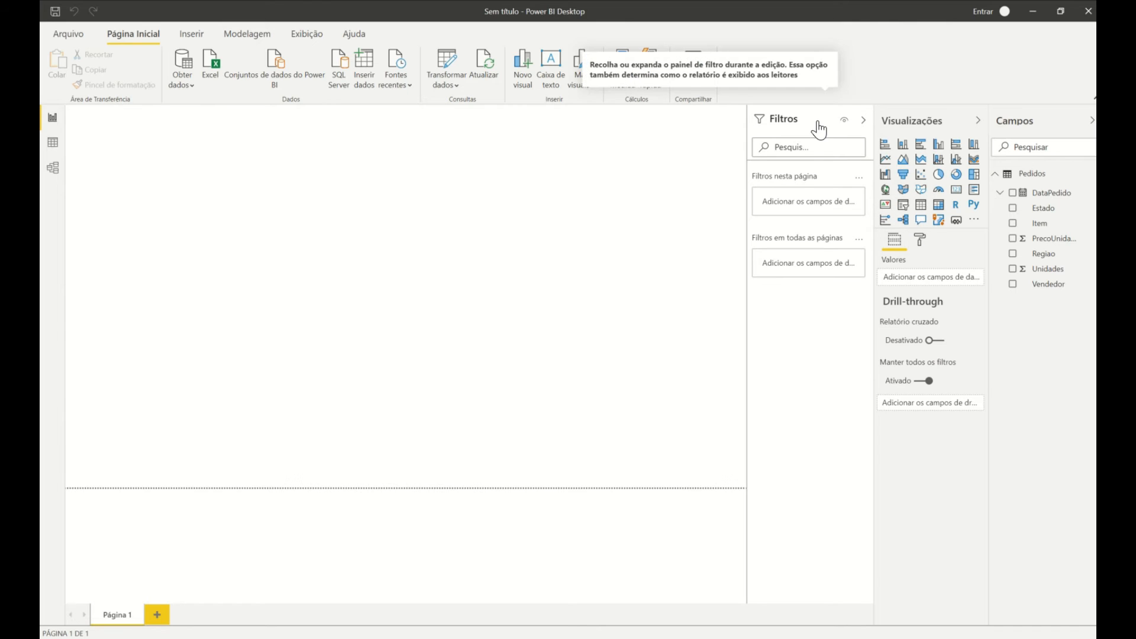
# Insert an enlarged clustered bar chart with Estado on the axis and PrecoUnidade as values, and check its aggregation options.
pyautogui.click(921, 145)
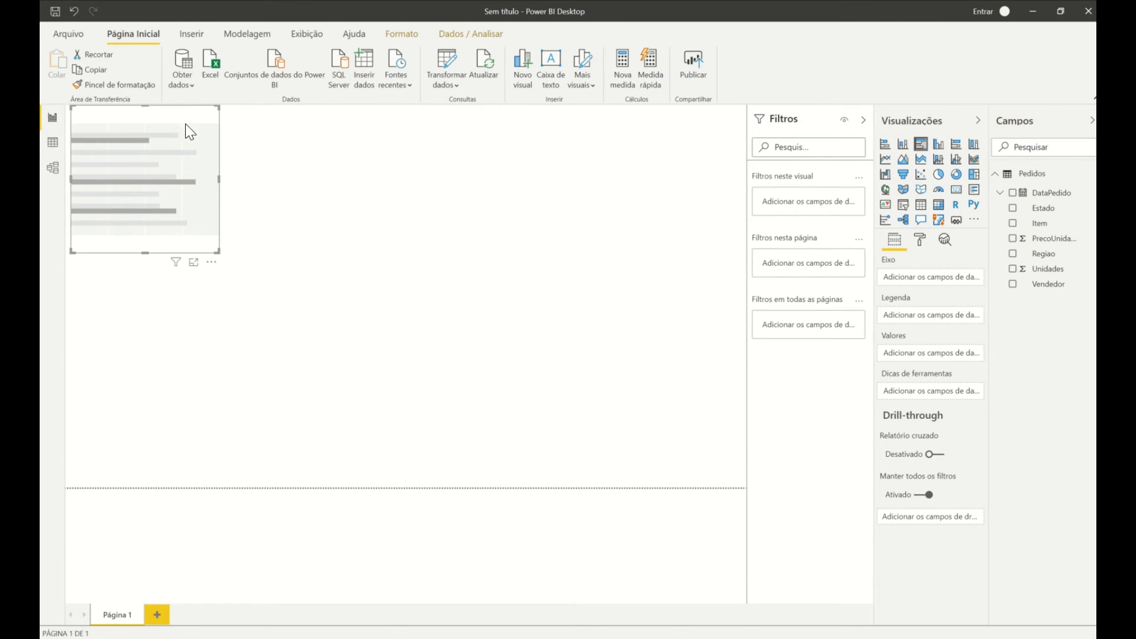
pyautogui.moveTo(219, 250); pyautogui.dragTo(391, 423)
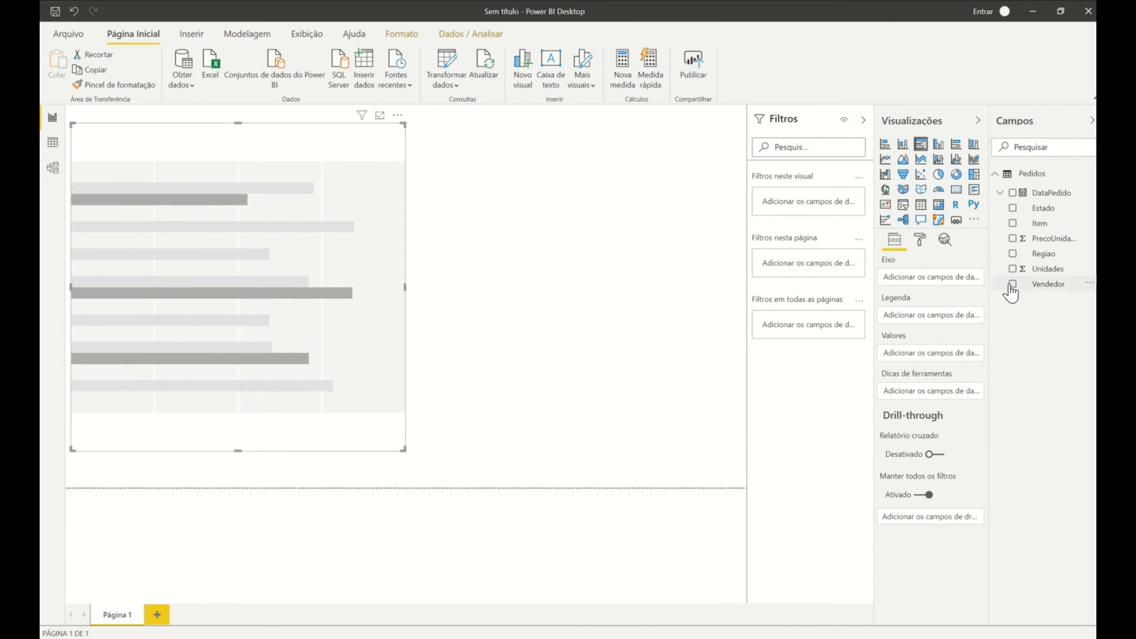
pyautogui.click(1013, 209)
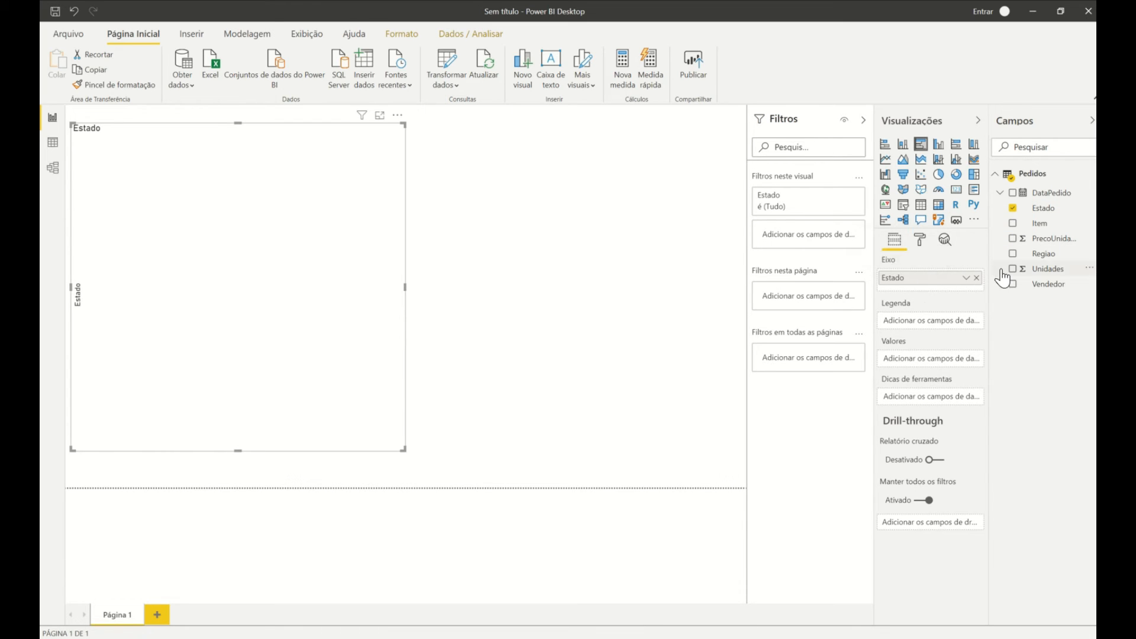
pyautogui.click(1013, 238)
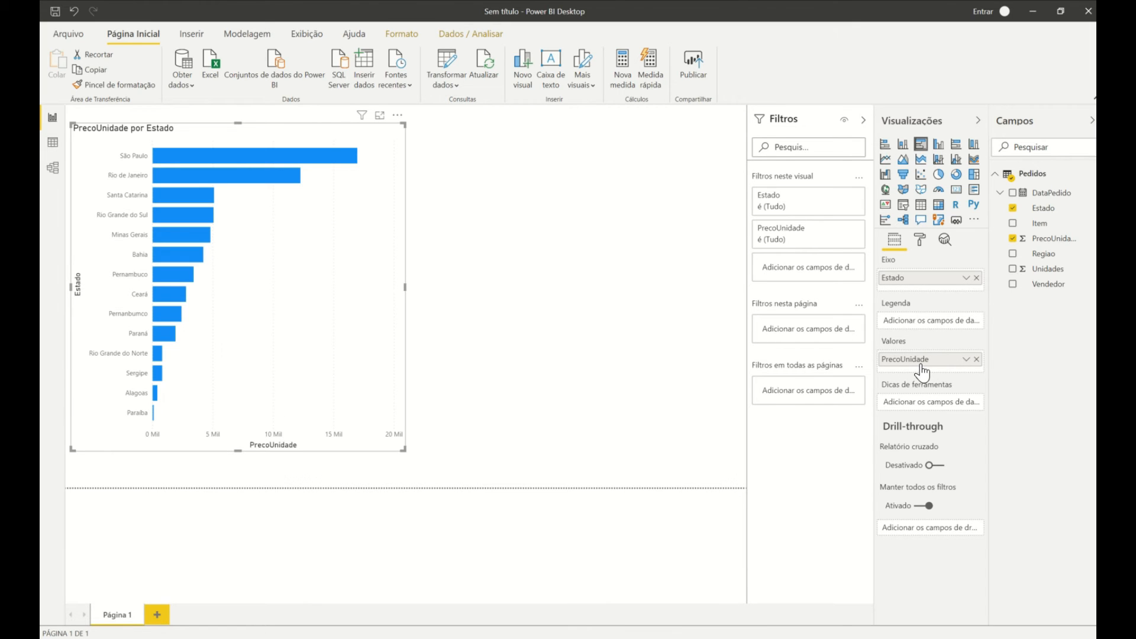
pyautogui.click(966, 359)
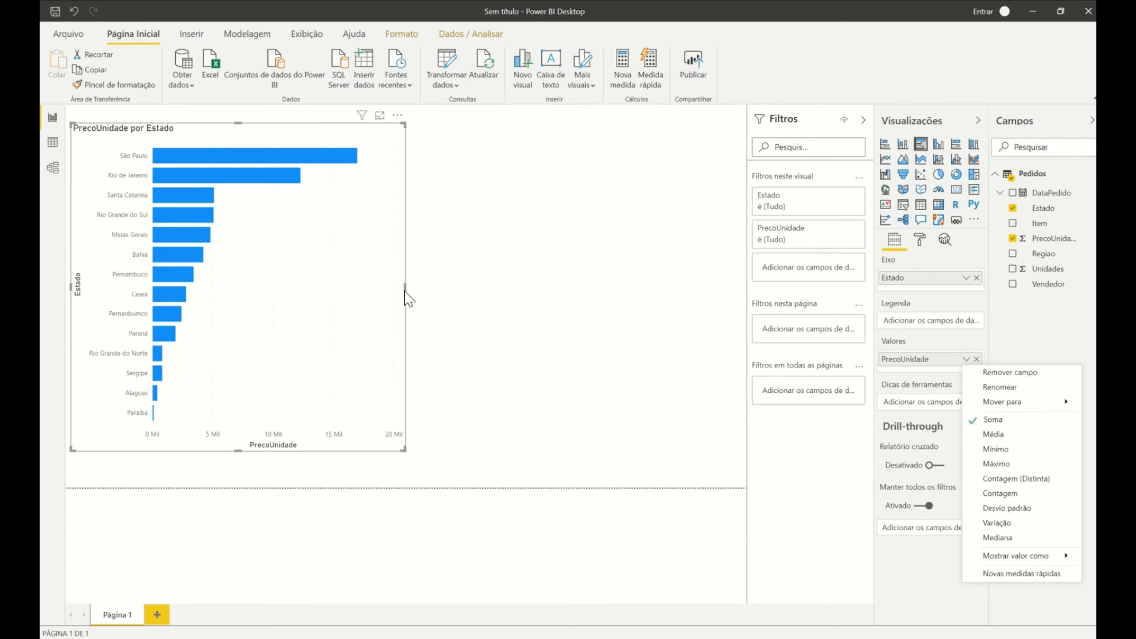
pyautogui.click(360, 315)
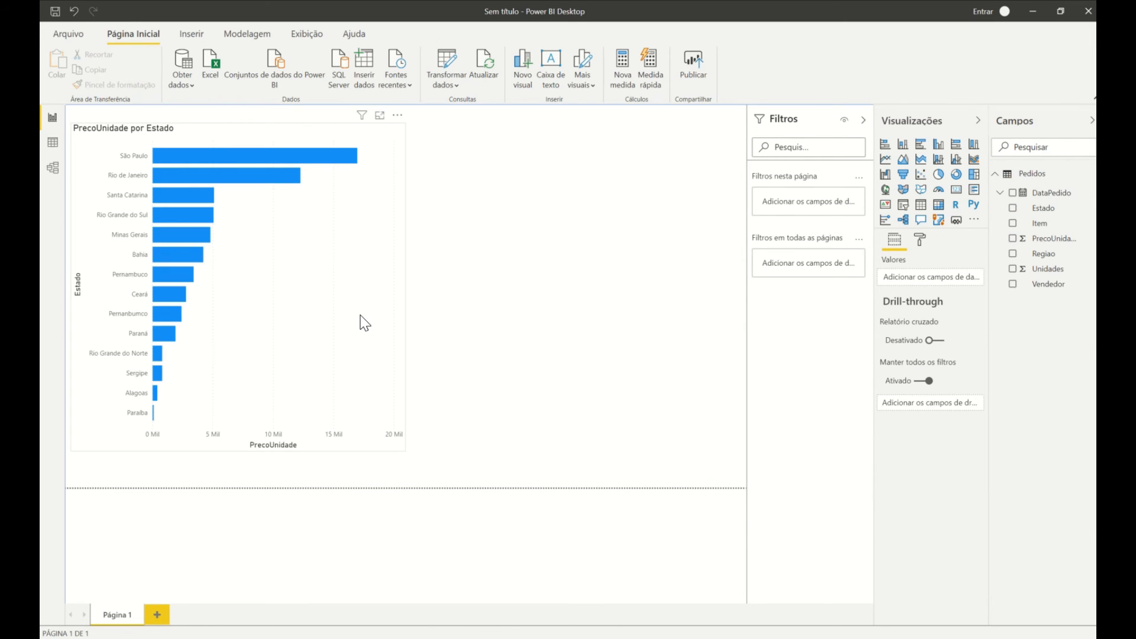
# Resize the PrecoUnidade por Estado chart to fill the left half of the page down to its lower edge.
pyautogui.click(399, 448)
pyautogui.moveTo(405, 451); pyautogui.dragTo(427, 496)
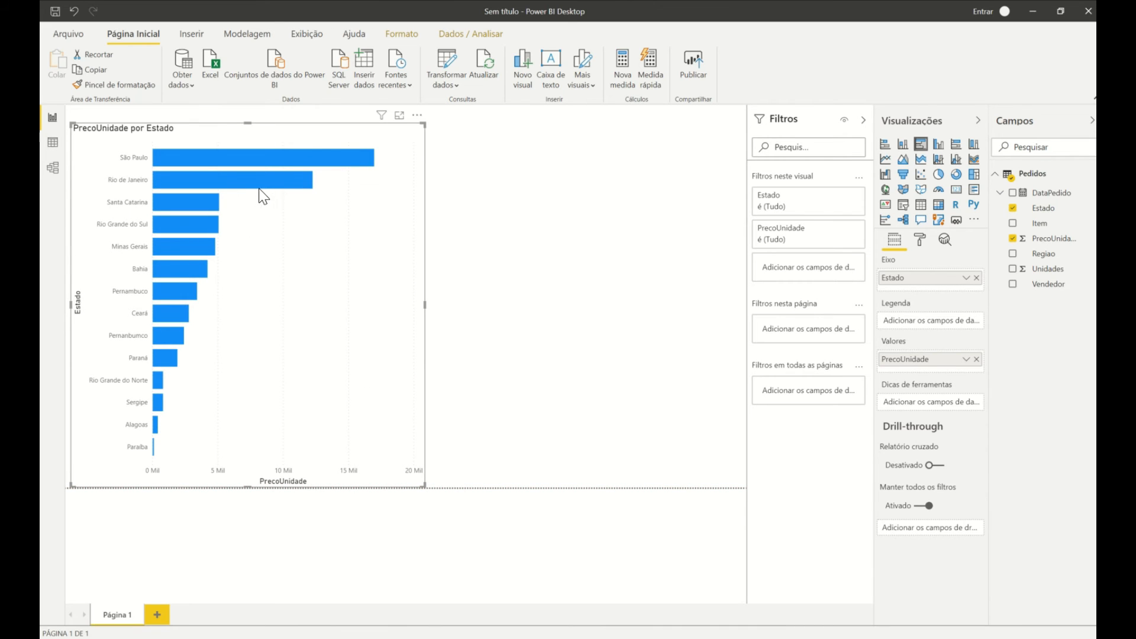
pyautogui.moveTo(261, 159)
pyautogui.moveTo(202, 155)
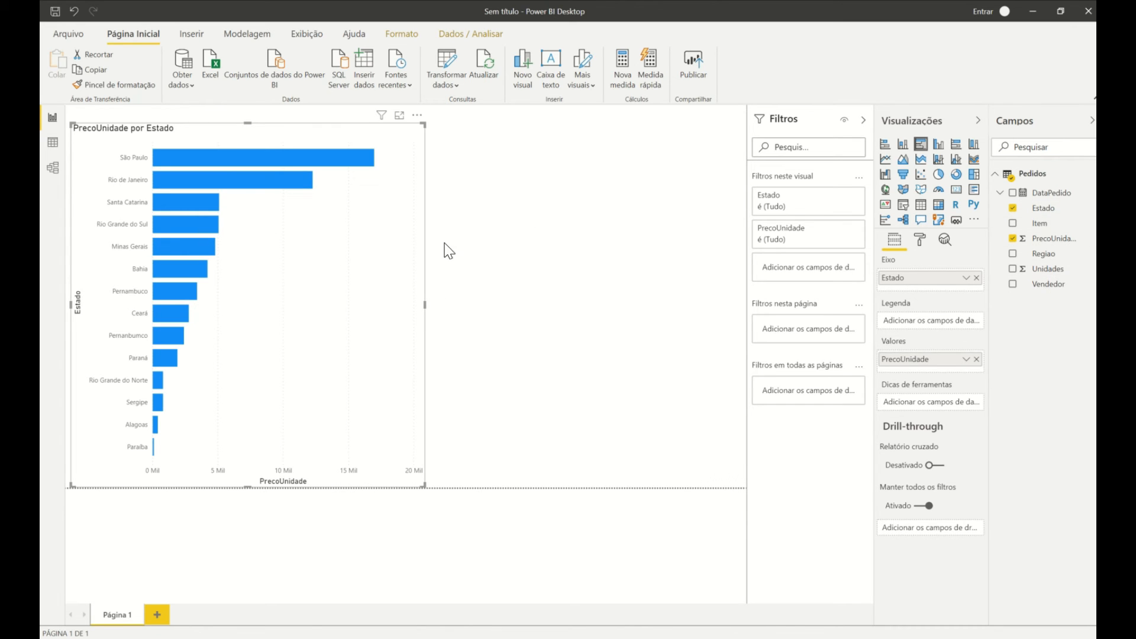
pyautogui.moveTo(424, 304); pyautogui.dragTo(406, 304)
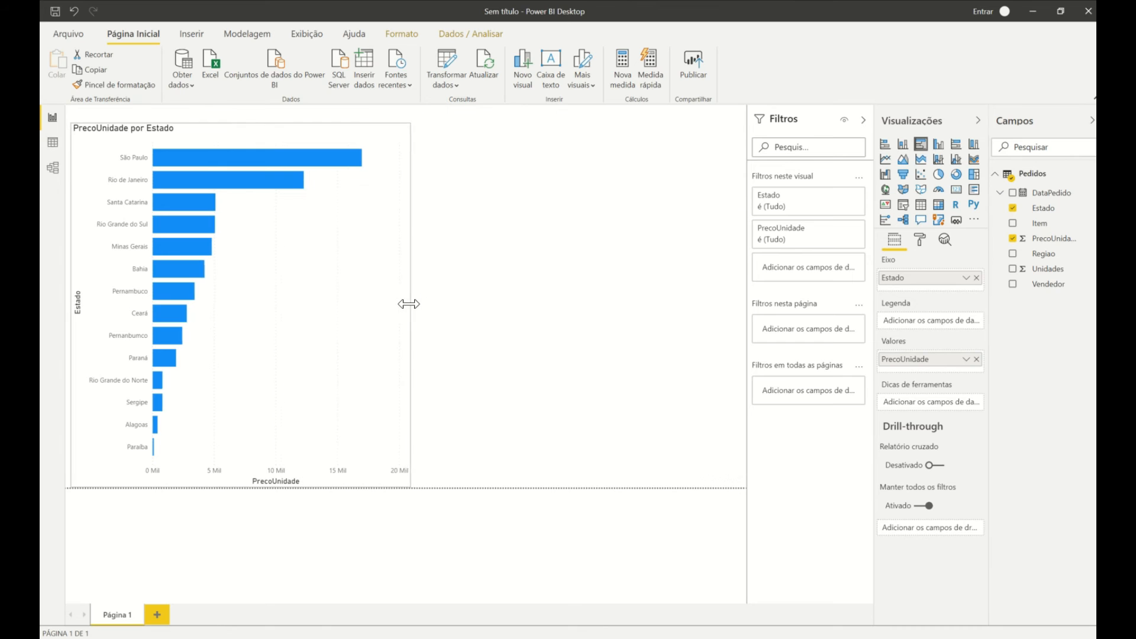
pyautogui.click(583, 292)
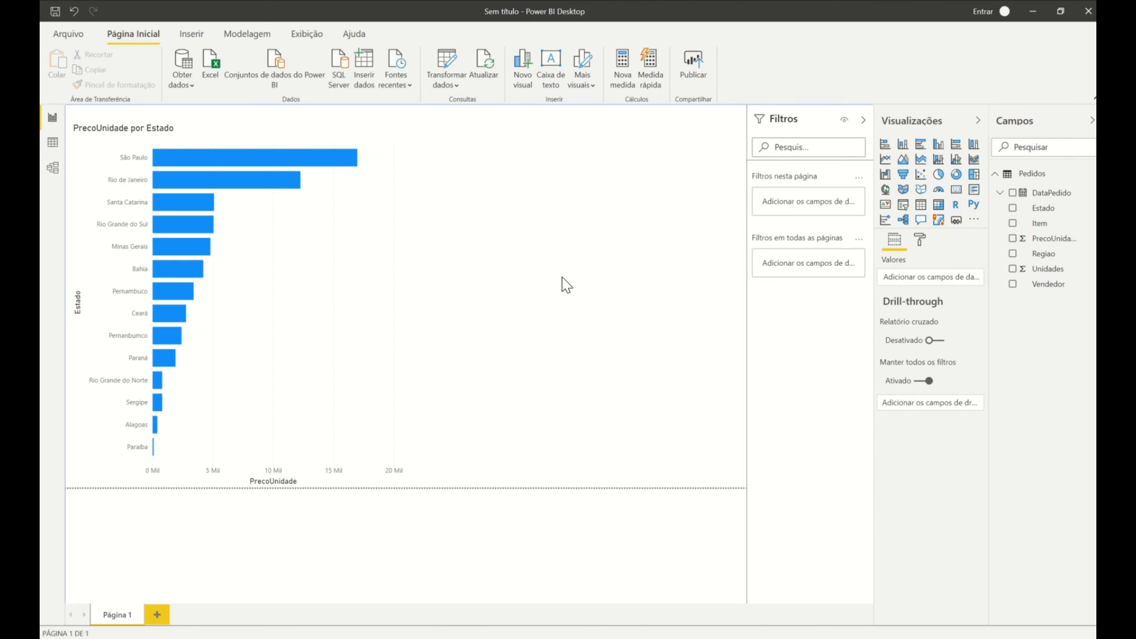
# Insert a pie chart beside the bar chart with Estado as the legend and Item as the values.
pyautogui.click(939, 175)
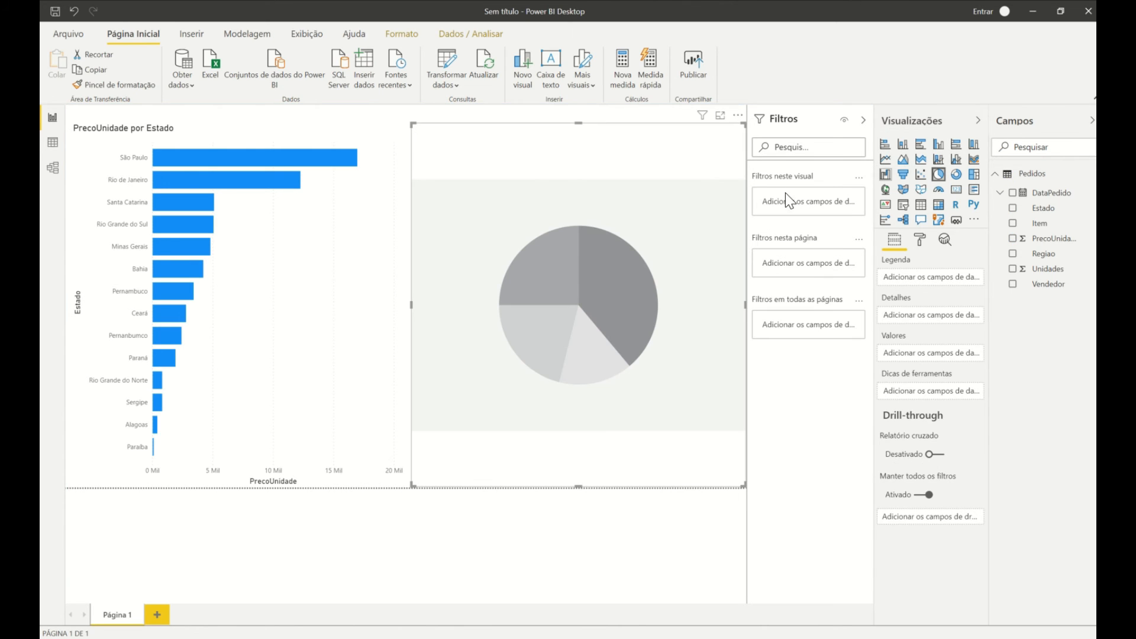
pyautogui.click(1015, 211)
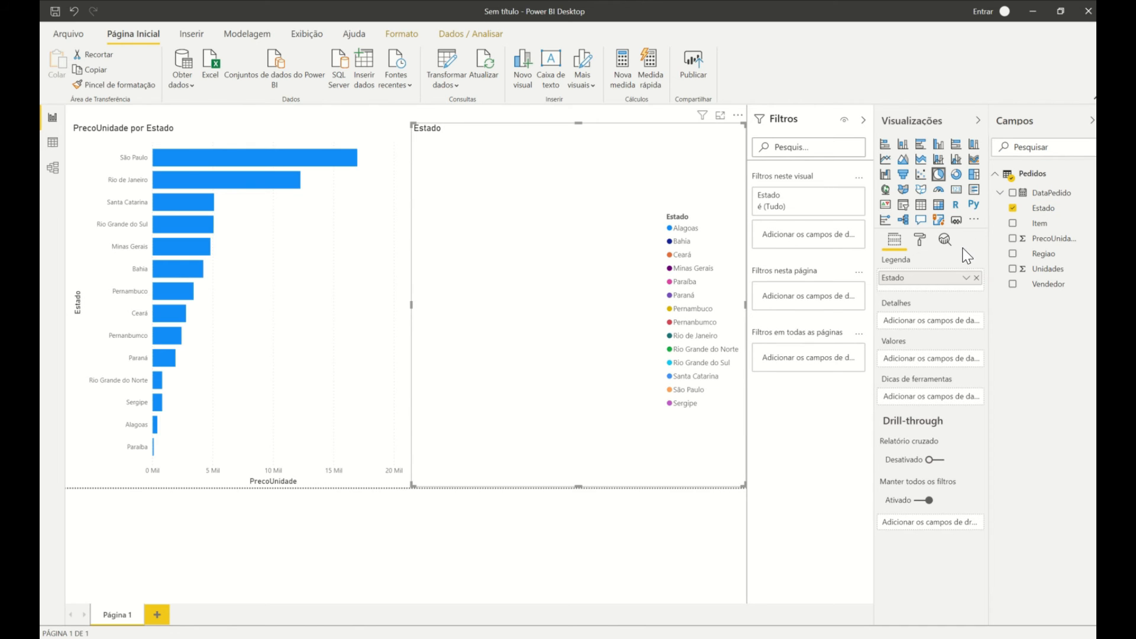
pyautogui.click(1012, 224)
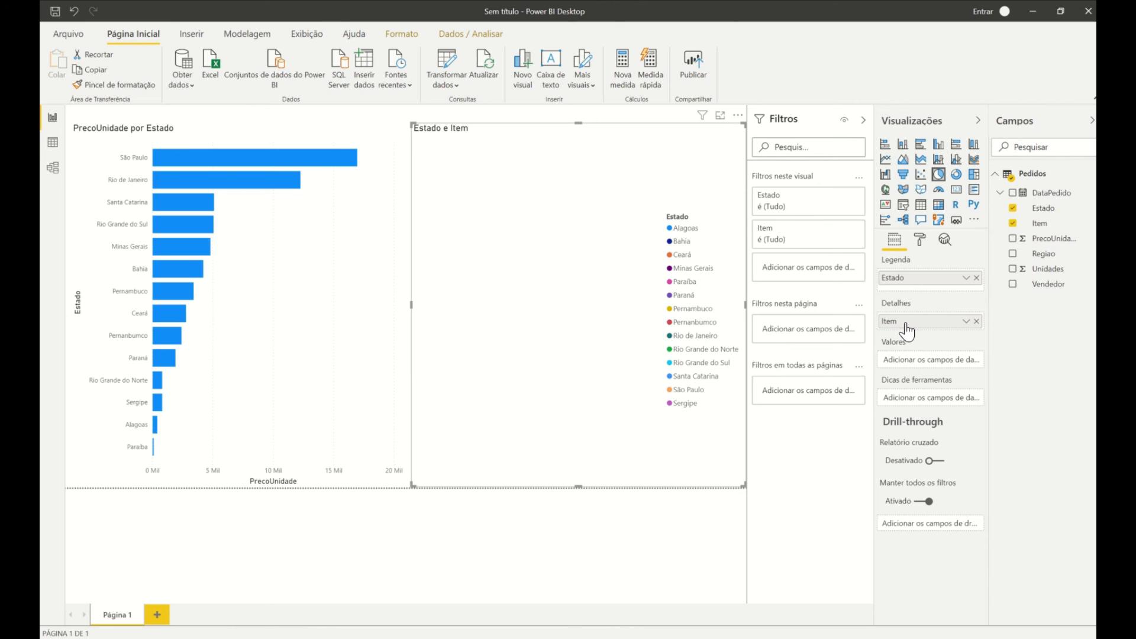
pyautogui.moveTo(905, 328); pyautogui.dragTo(913, 367)
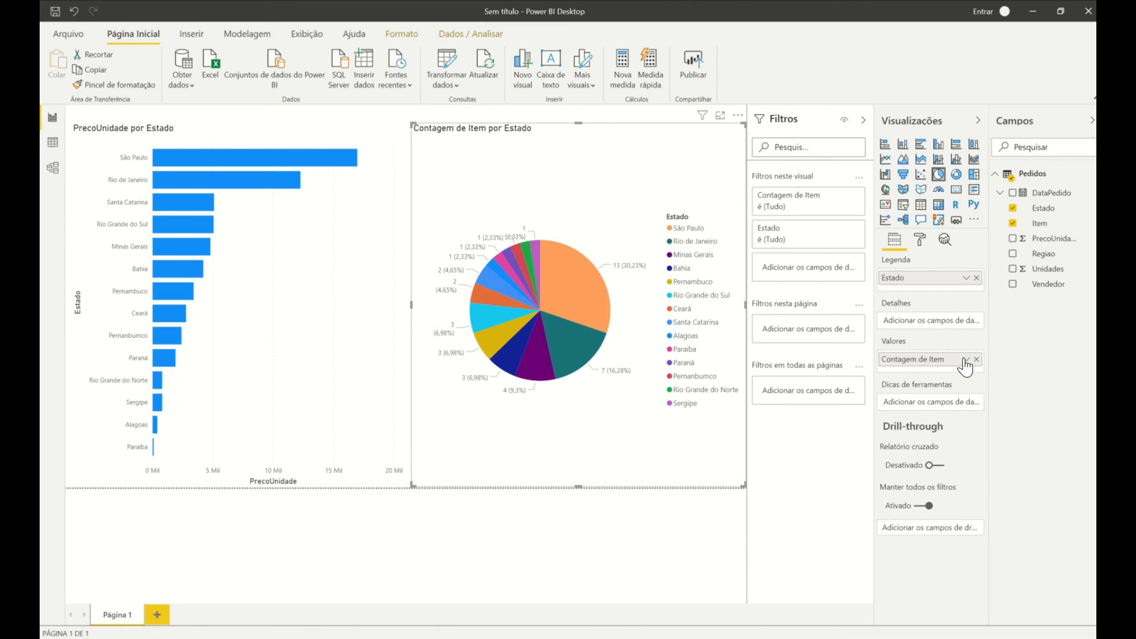
# Change the aggregation of the pie chart's Item values to Contagem (Distinta) and inspect the slices.
pyautogui.click(965, 359)
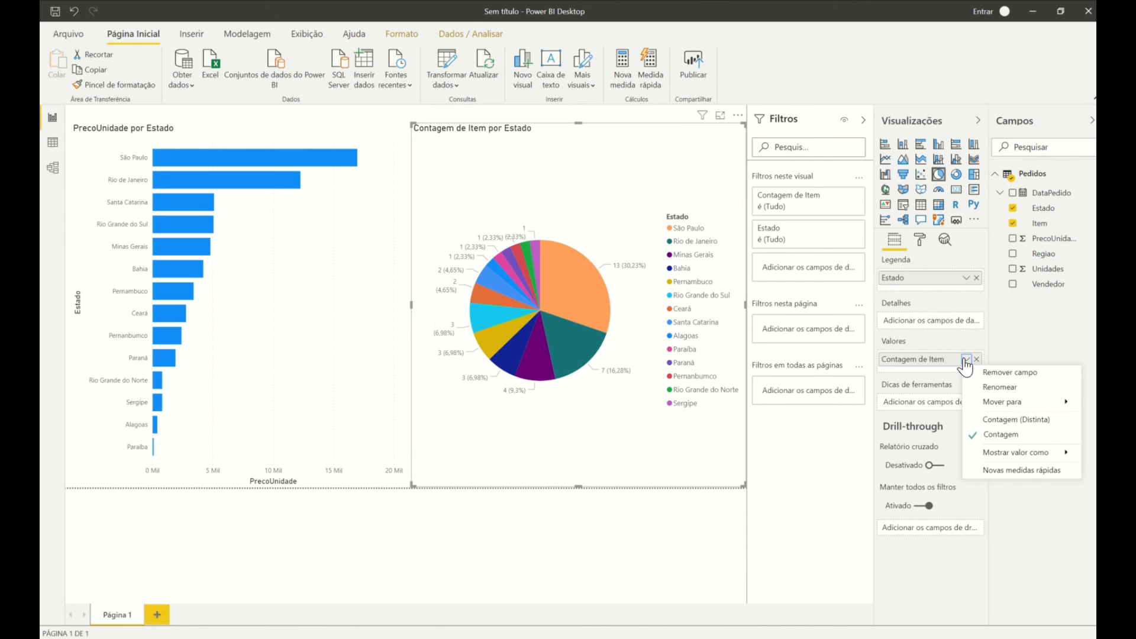
pyautogui.click(996, 420)
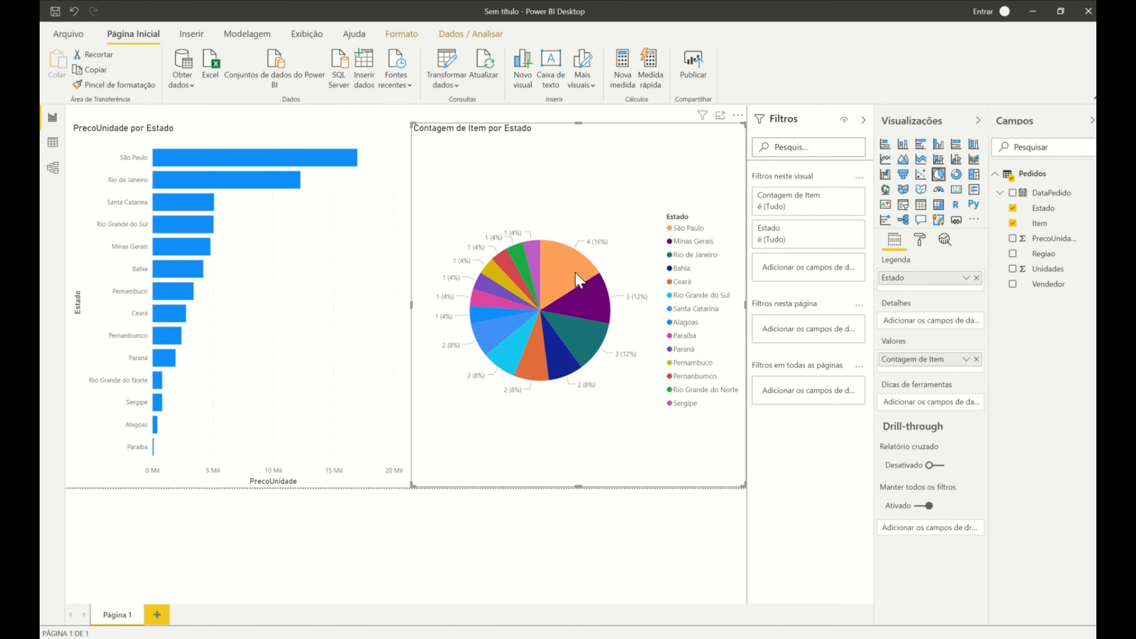
pyautogui.moveTo(577, 275)
pyautogui.moveTo(580, 331)
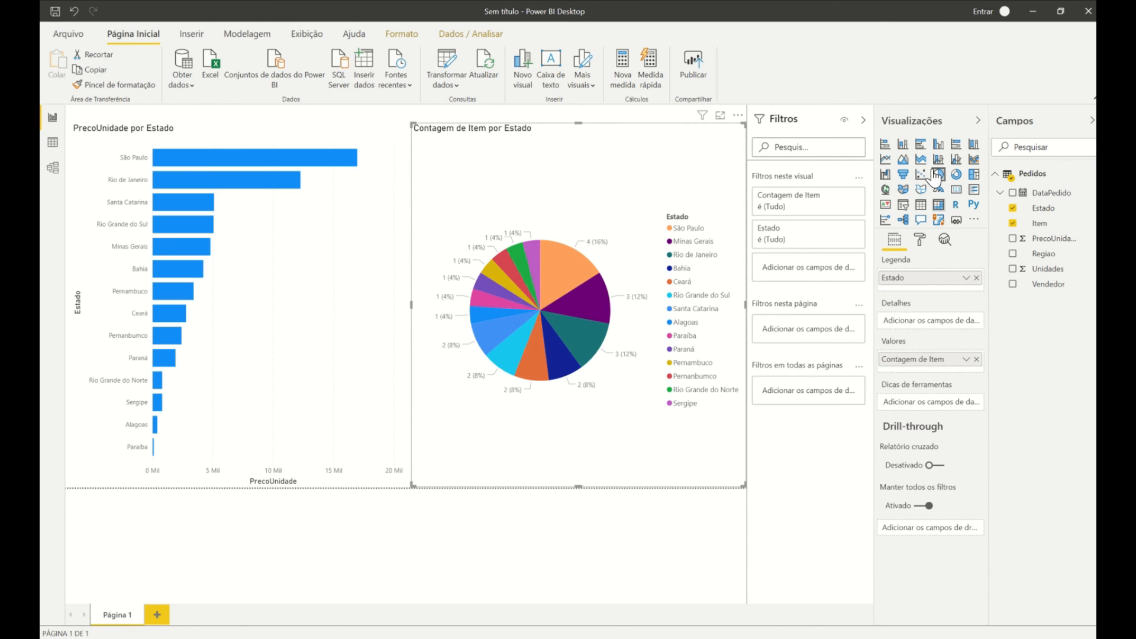
# Try the Contagem de Item por Estado visual as a stacked column chart and as a clustered bar chart.
pyautogui.click(903, 145)
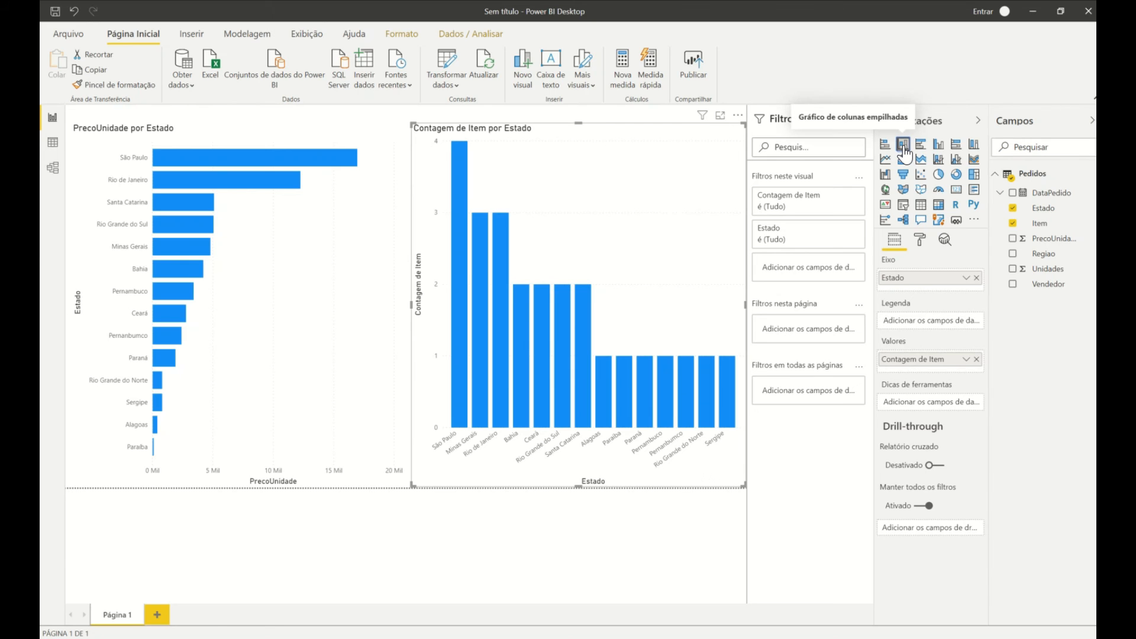
pyautogui.click(921, 145)
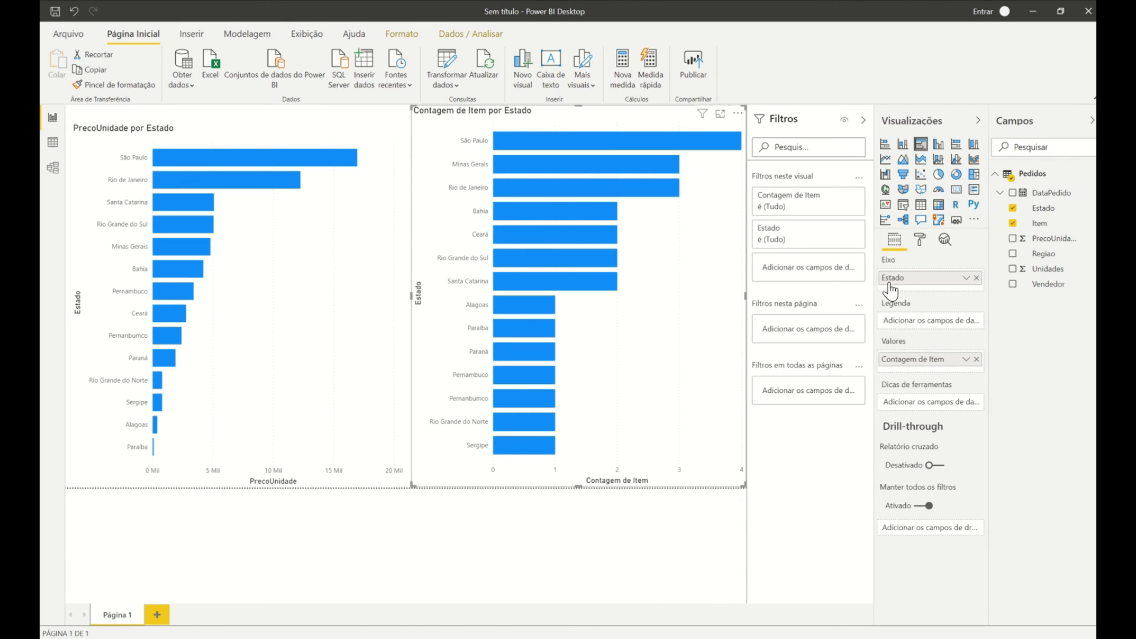
# Give the Contagem de Item por Estado chart's title an orange font color and center its alignment.
pyautogui.click(923, 244)
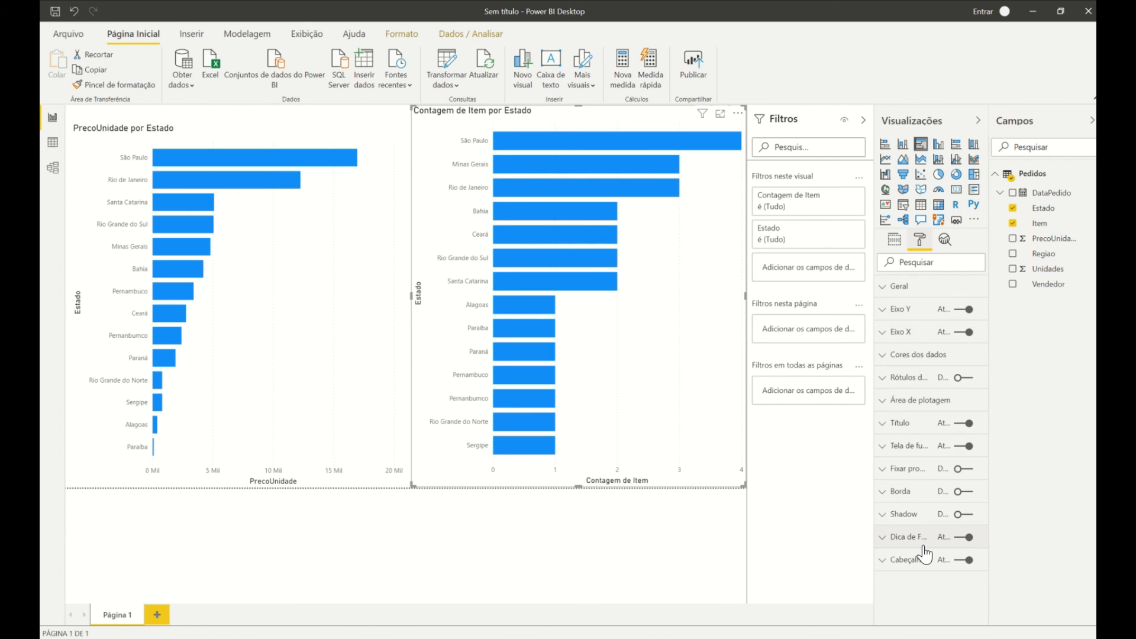
pyautogui.click(964, 424)
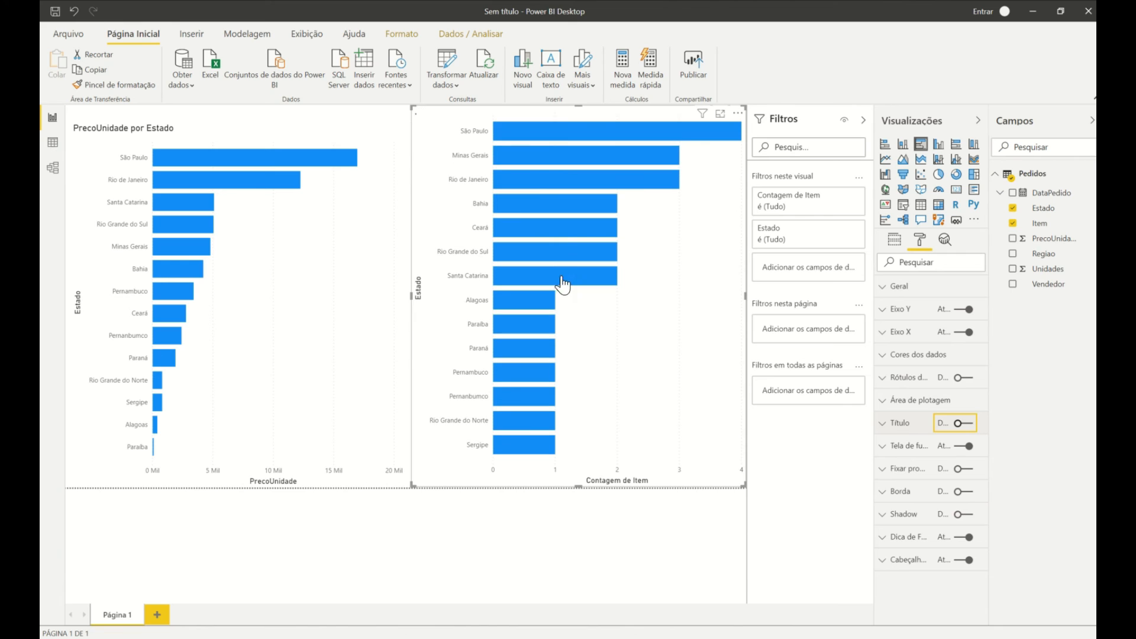
pyautogui.click(963, 424)
pyautogui.click(893, 425)
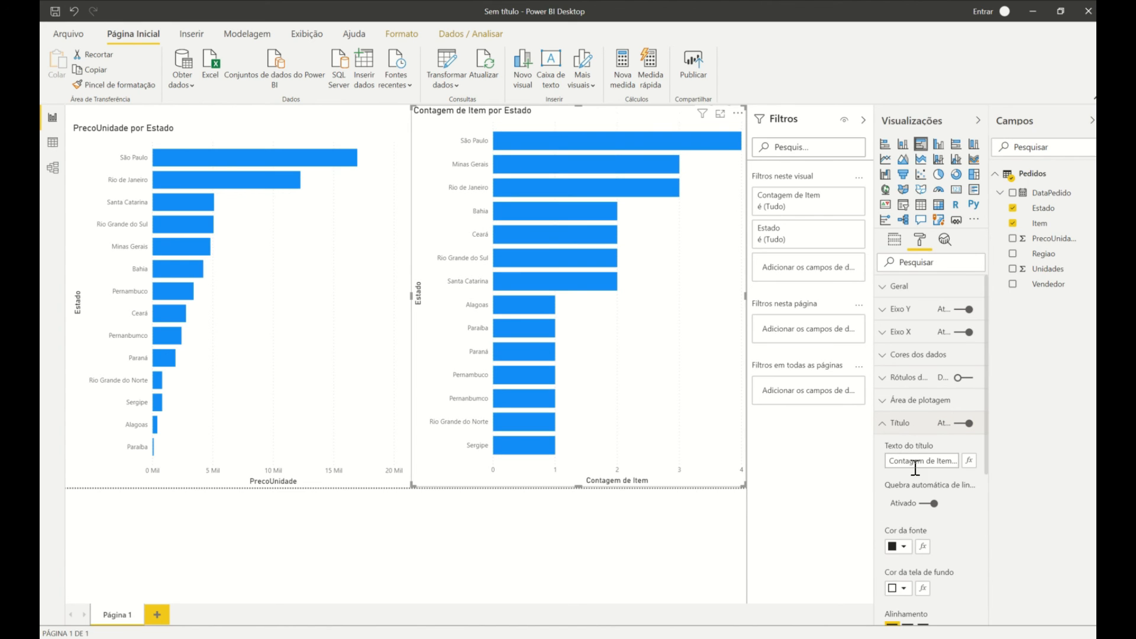
pyautogui.click(902, 547)
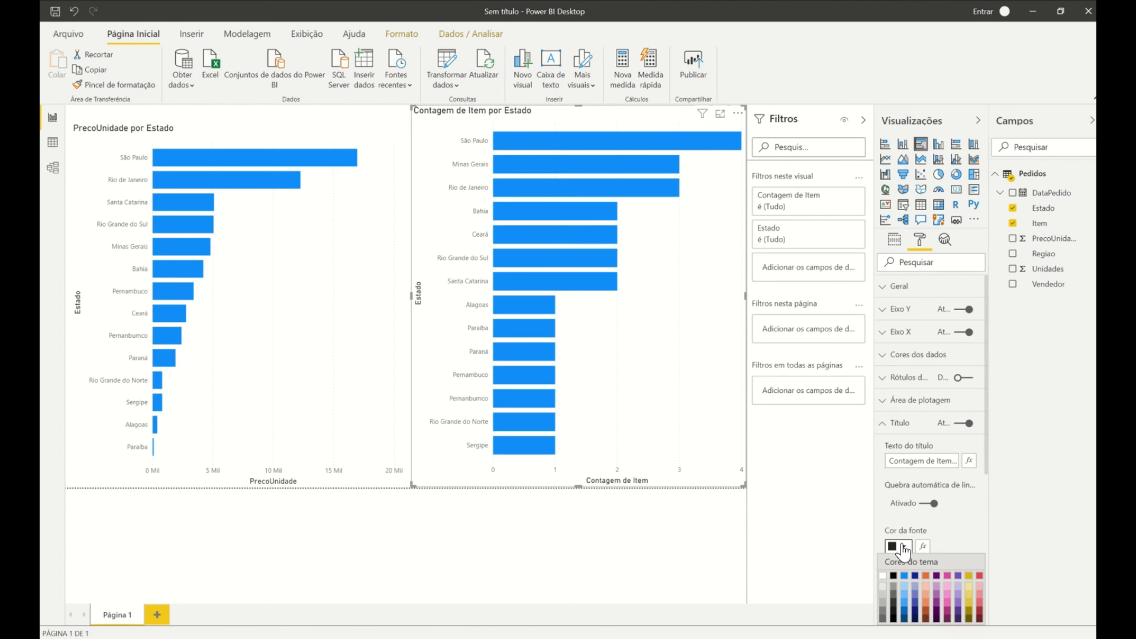
pyautogui.click(926, 585)
pyautogui.scroll(-3, 930, 533)
pyautogui.scroll(-1, 930, 534)
pyautogui.click(909, 503)
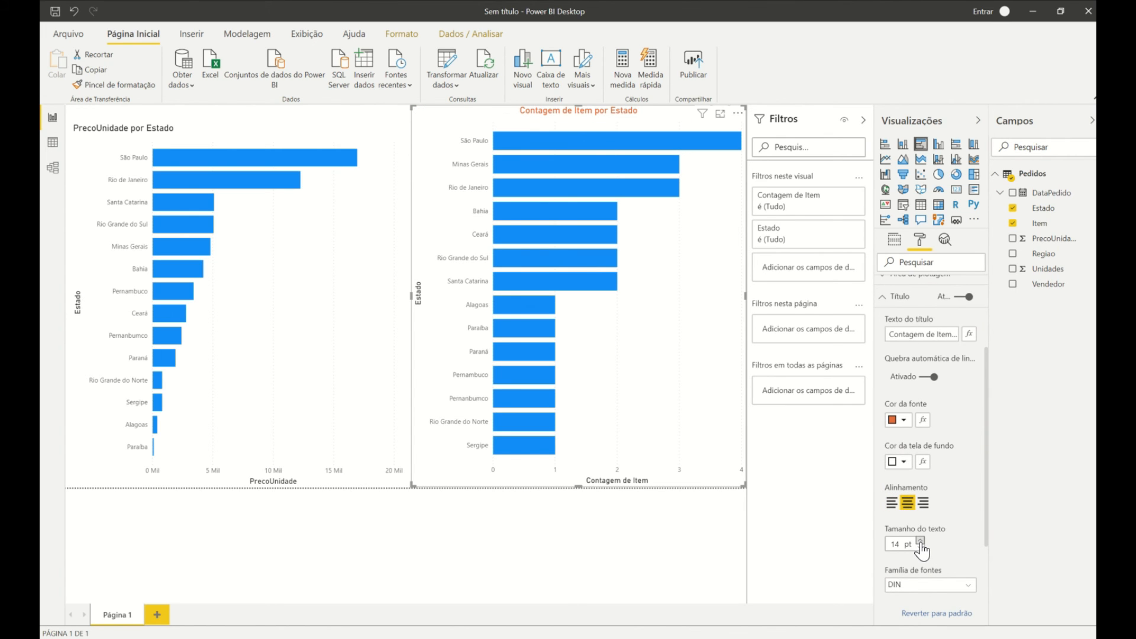
# Set the chart title's text size to 18 pt, check its font family options, and collapse the title settings.
pyautogui.click(920, 540)
pyautogui.click(920, 541)
pyautogui.click(920, 541)
pyautogui.click(919, 541)
pyautogui.scroll(-2, 918, 556)
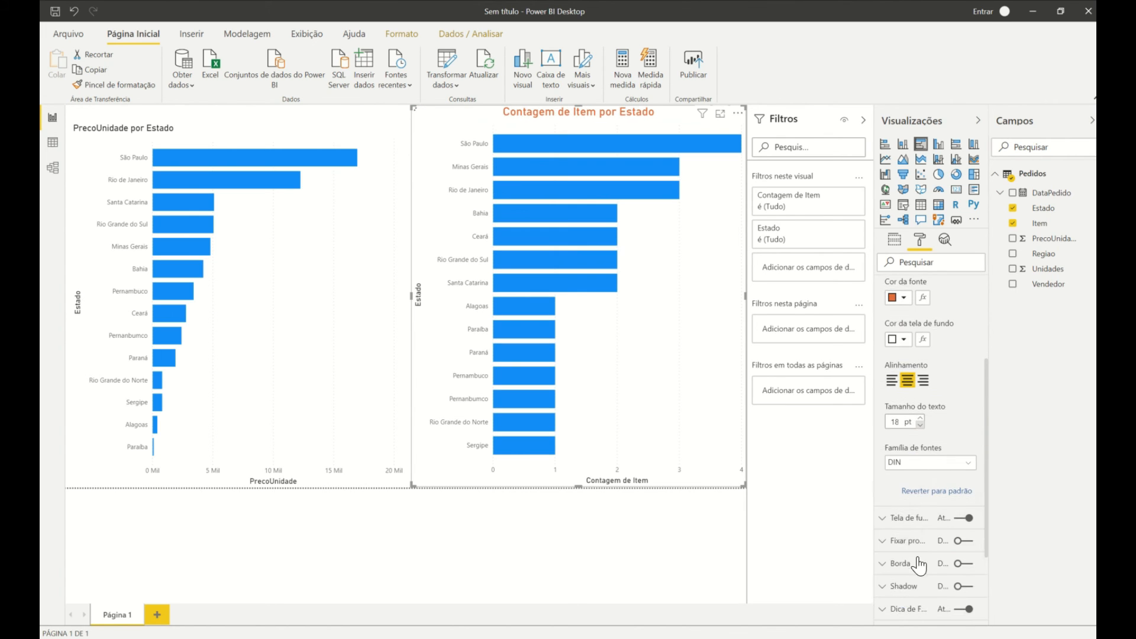
pyautogui.click(920, 464)
pyautogui.click(923, 466)
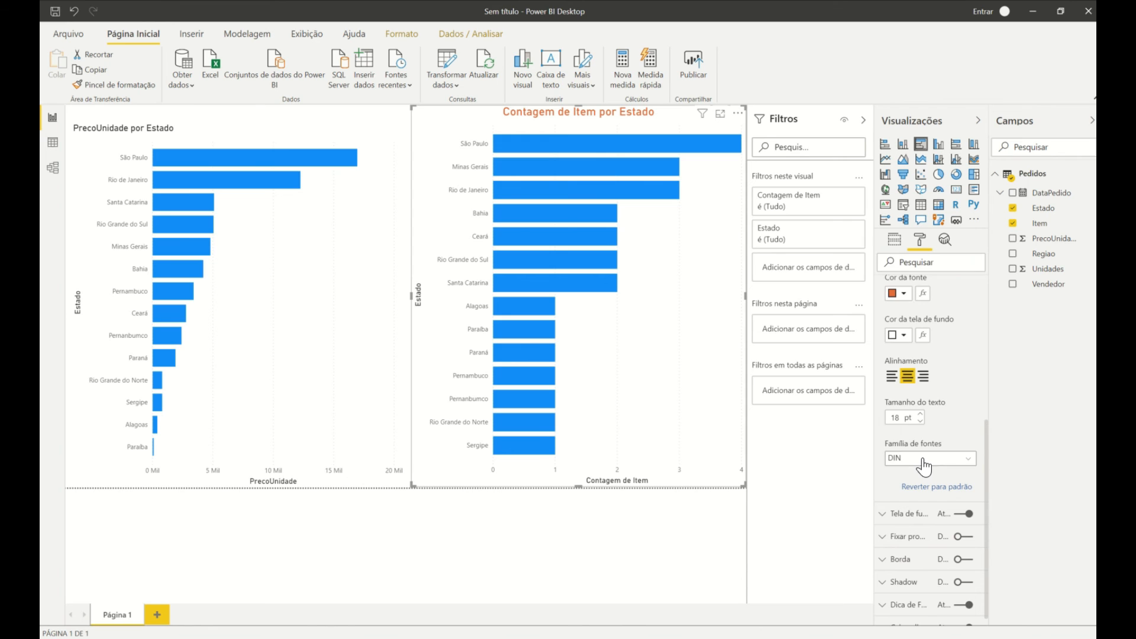
pyautogui.scroll(3, 944, 374)
pyautogui.click(889, 369)
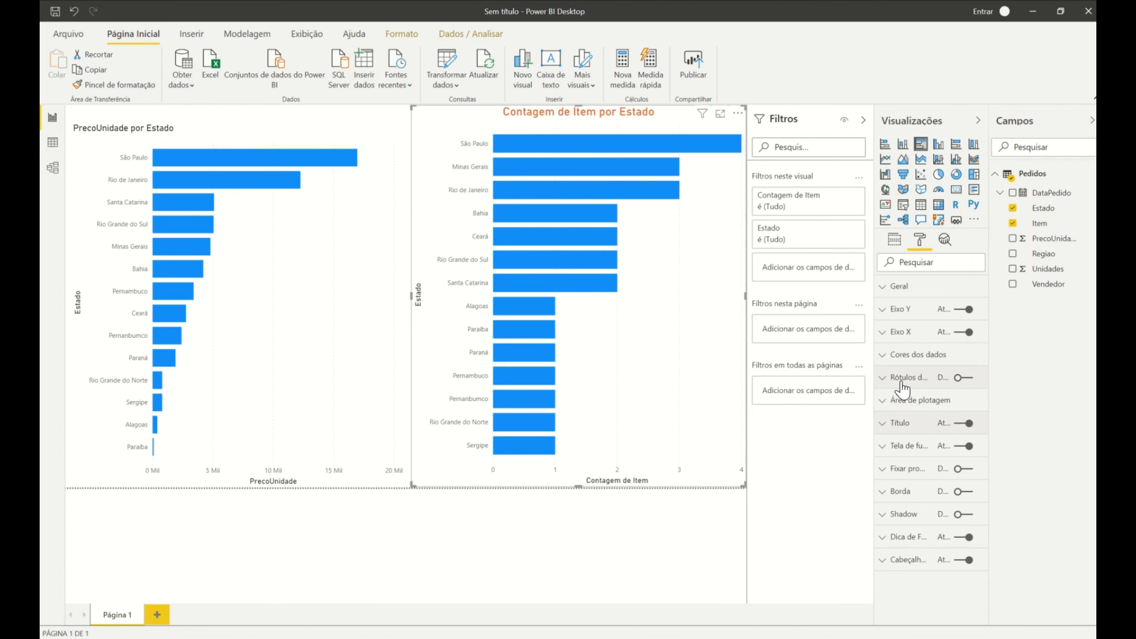
# Try turning the Contagem de Item por Estado chart's X and Y axes off and back on.
pyautogui.click(900, 337)
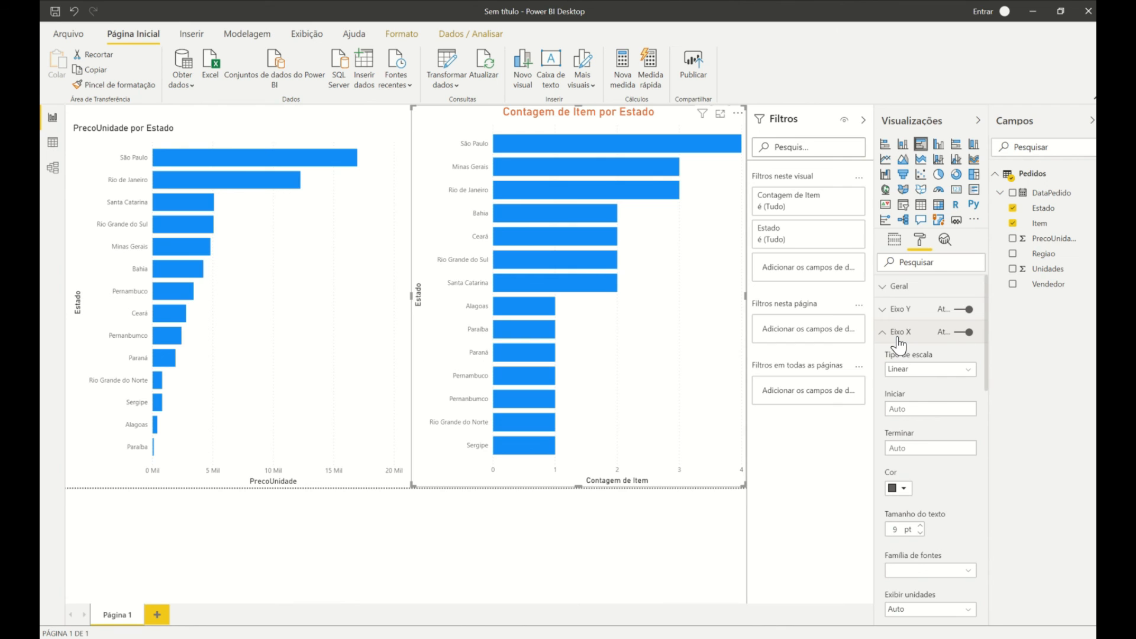
pyautogui.click(965, 333)
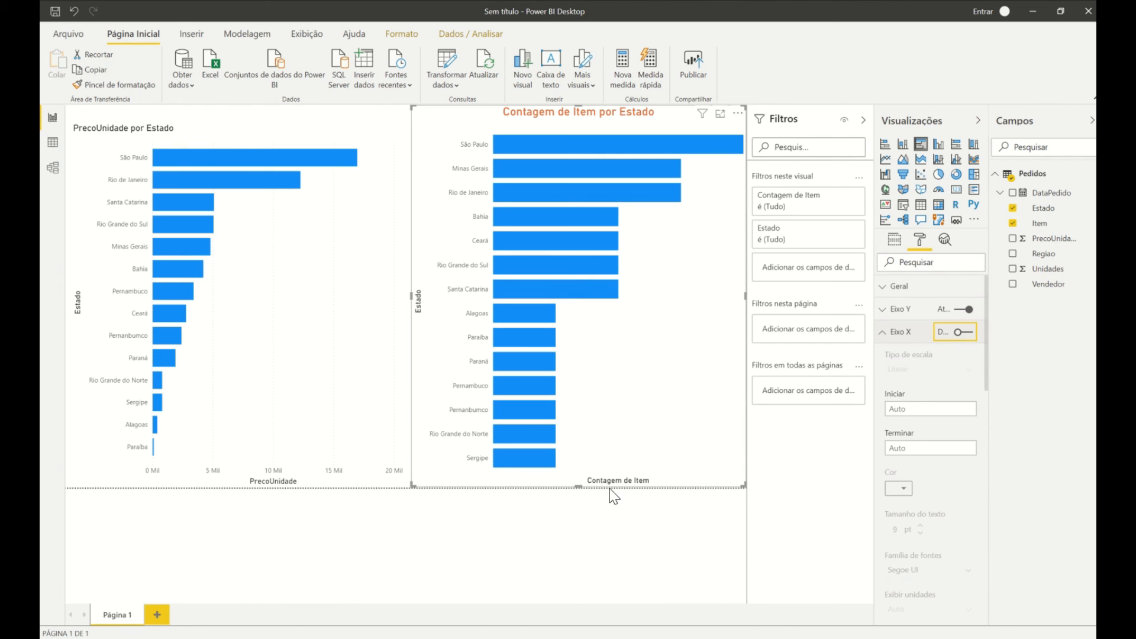
pyautogui.click(963, 332)
pyautogui.click(962, 310)
pyautogui.click(963, 309)
pyautogui.click(891, 335)
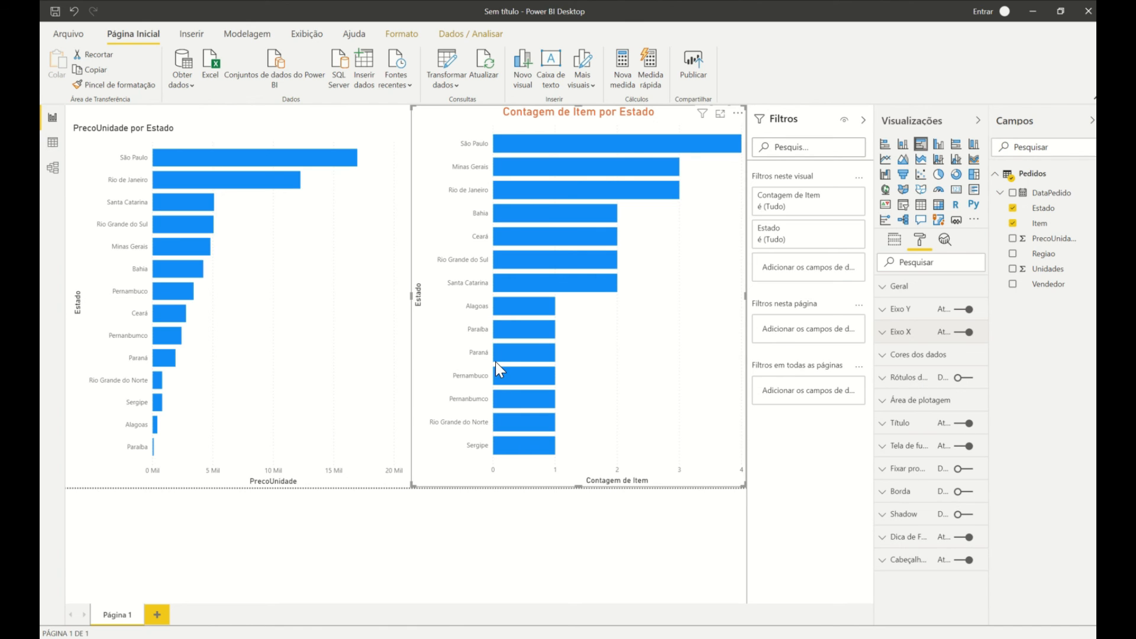
# Lower the upper edge of the Contagem de Item por Estado chart to align it with the PrecoUnidade por Estado chart.
pyautogui.moveTo(574, 106); pyautogui.dragTo(551, 131)
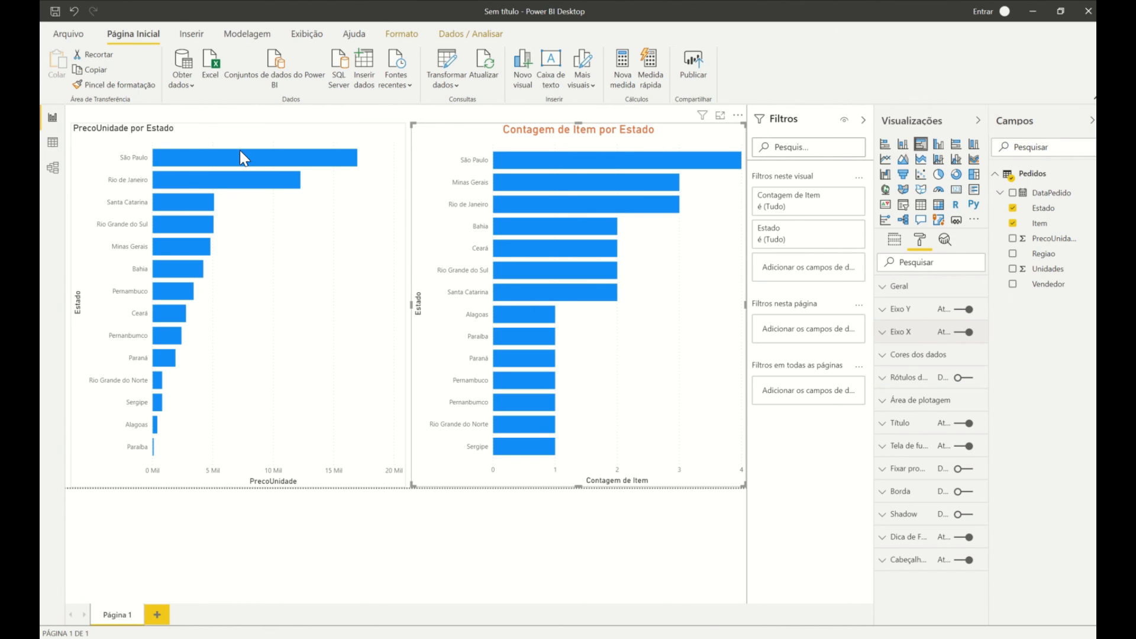
pyautogui.moveTo(240, 150)
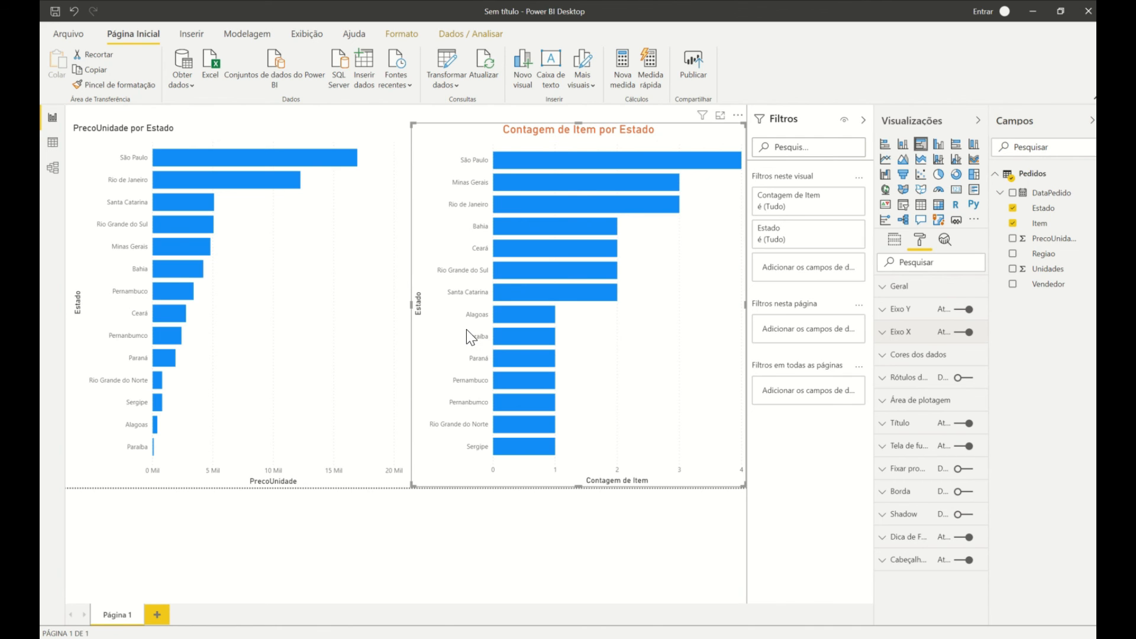
pyautogui.click(183, 82)
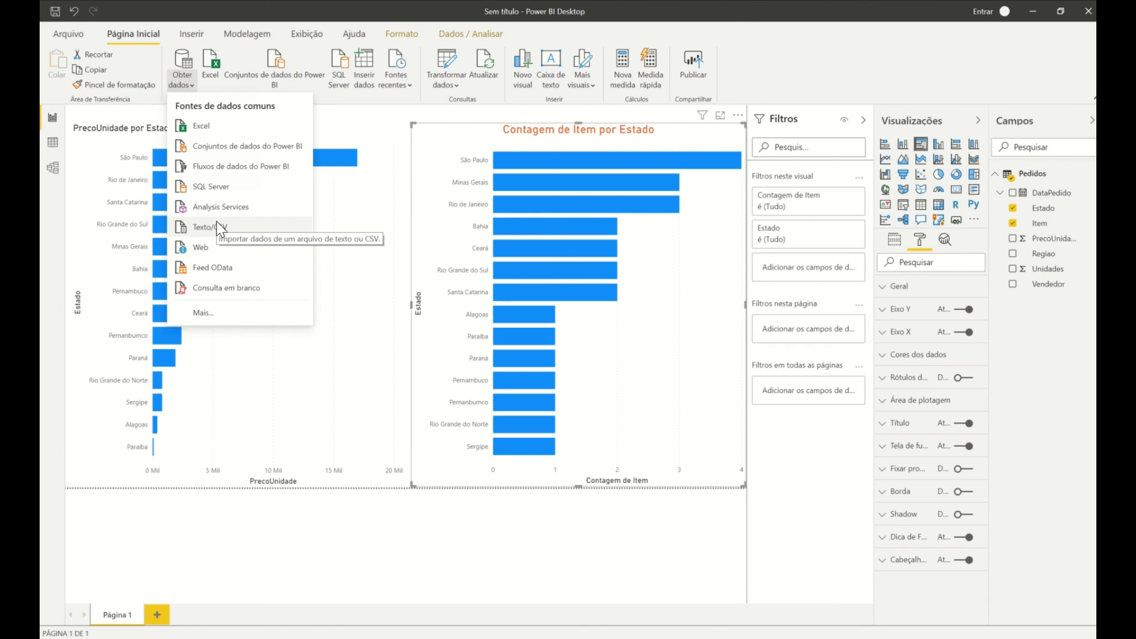
pyautogui.click(459, 535)
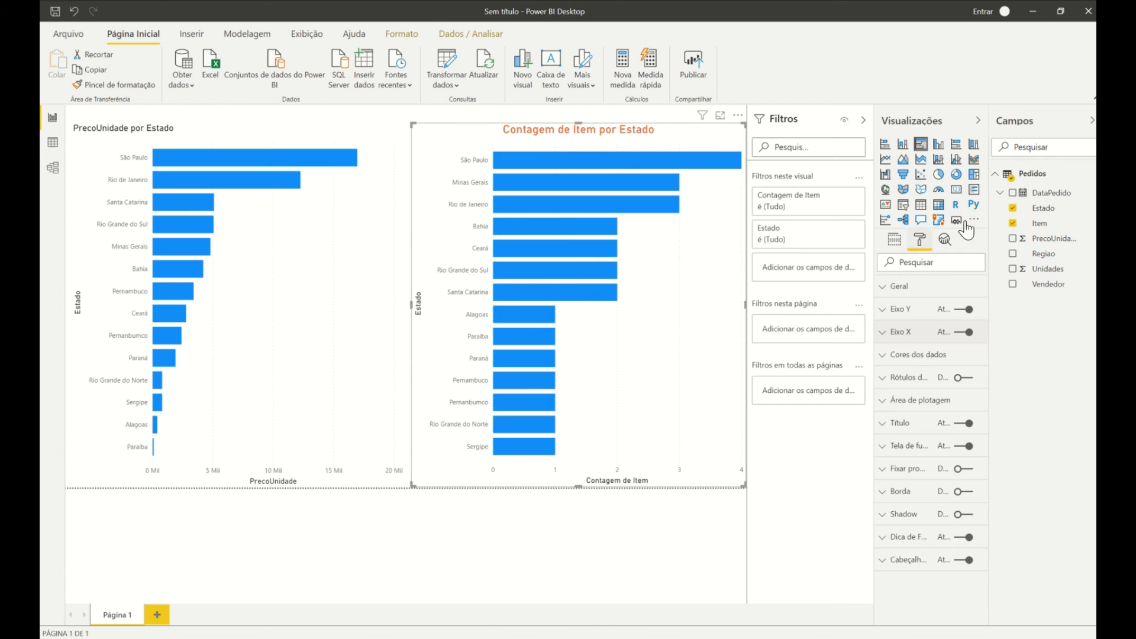
# Convert the Contagem de Item por Estado visual to a donut chart and display the elements available for insertion.
pyautogui.click(956, 174)
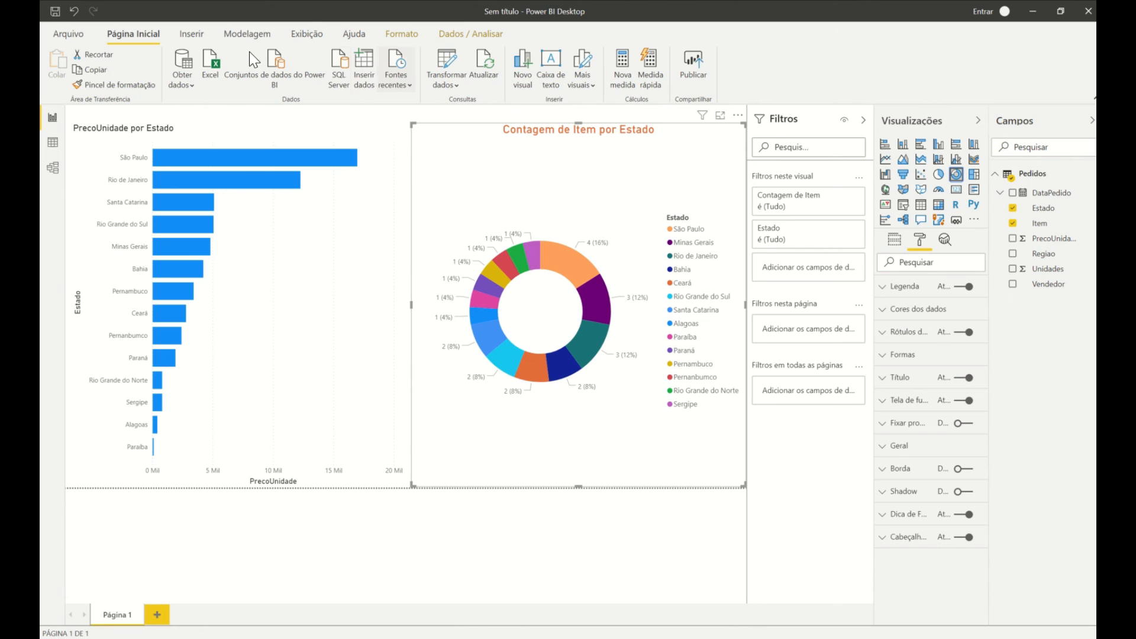
pyautogui.click(199, 34)
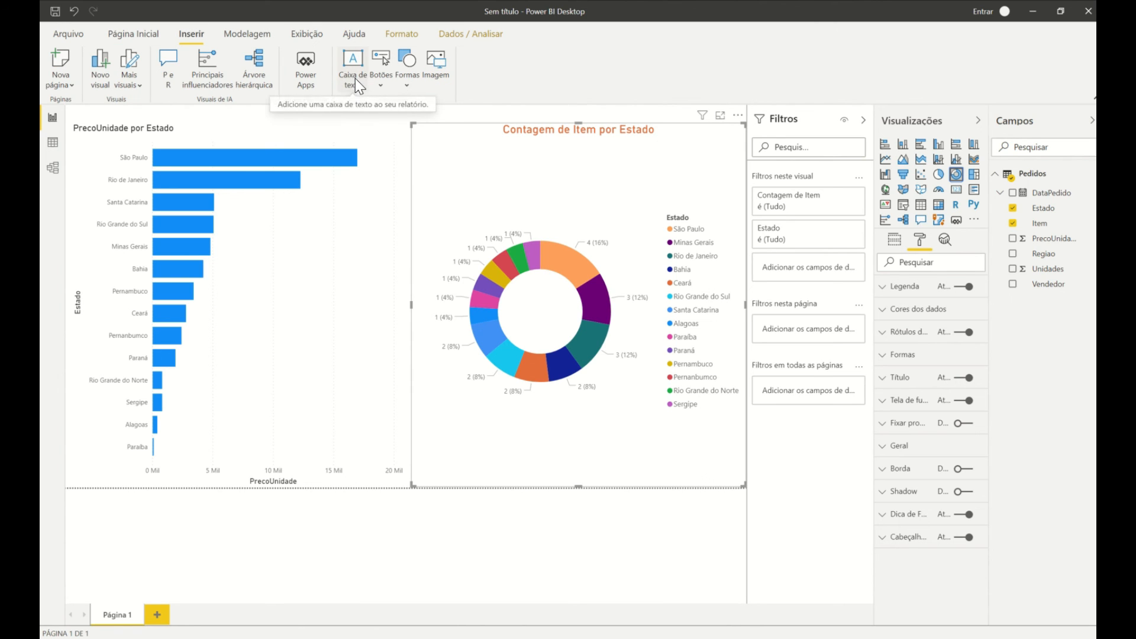